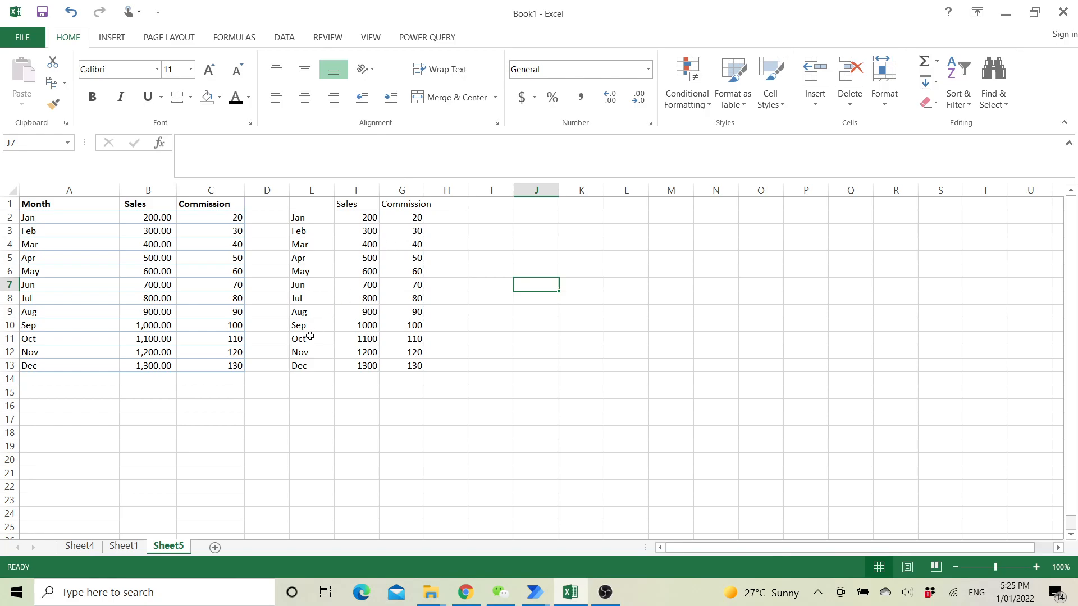
Step: Examine the source table in A1:C13, the month list in E2:E13 and the VLOOKUP formula in F2
drag(228, 365, 66, 202)
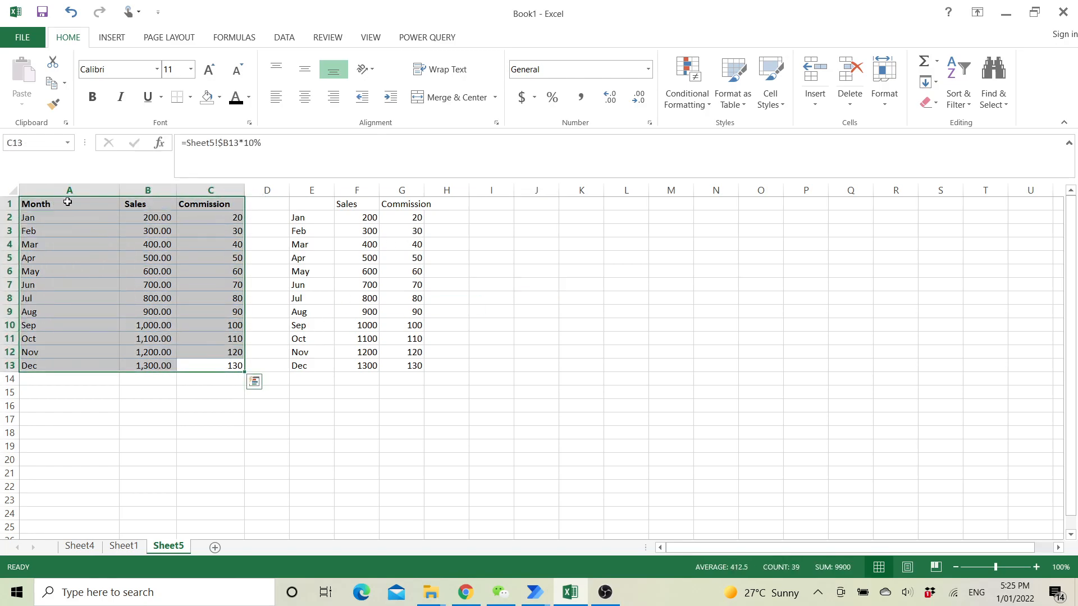
click(312, 366)
drag(315, 218, 308, 365)
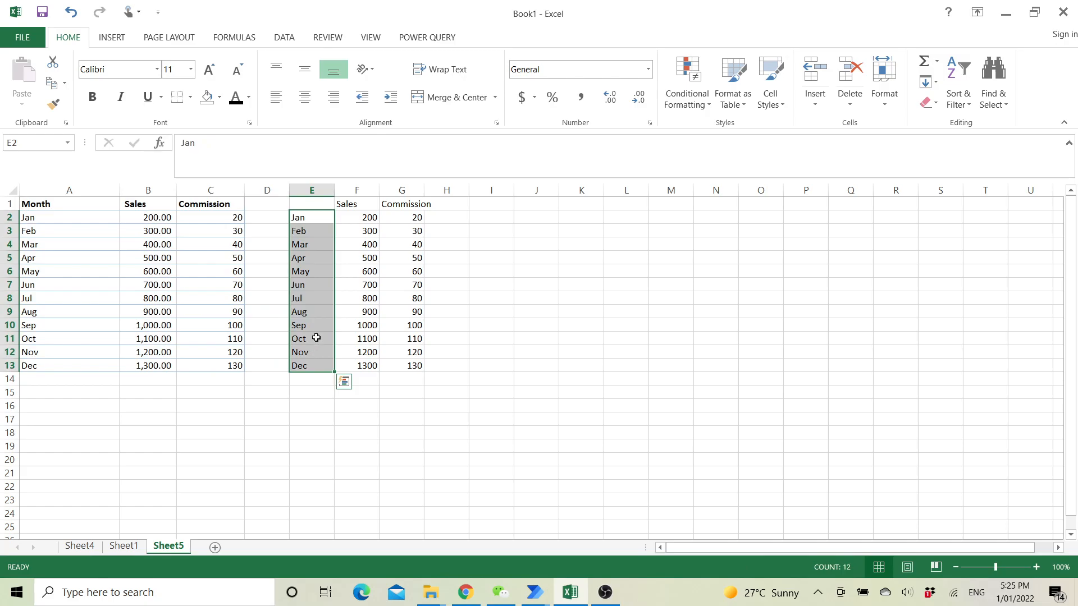
click(361, 217)
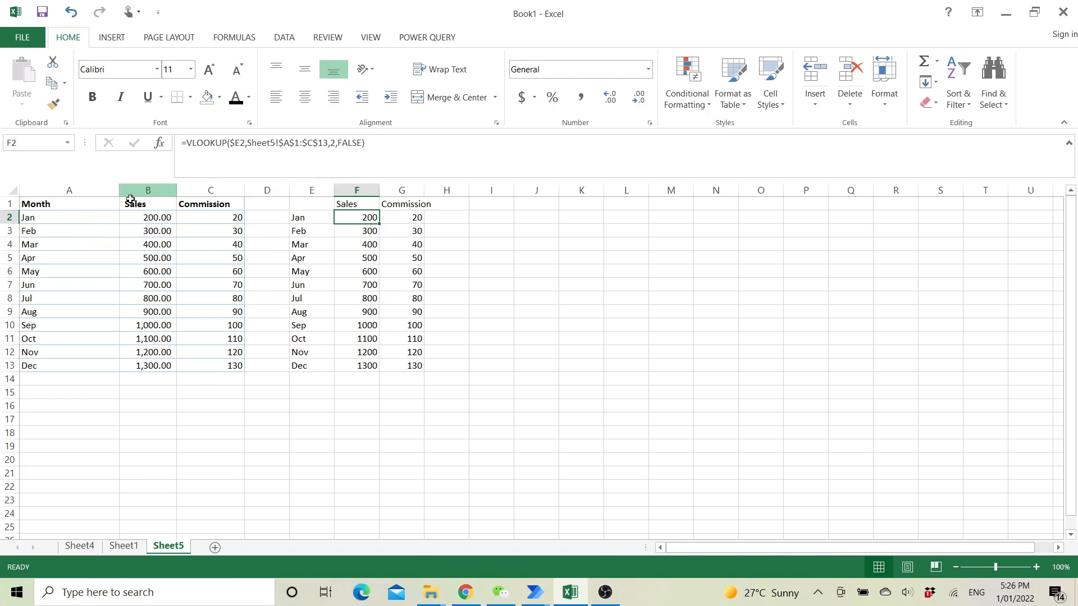
drag(90, 206, 192, 369)
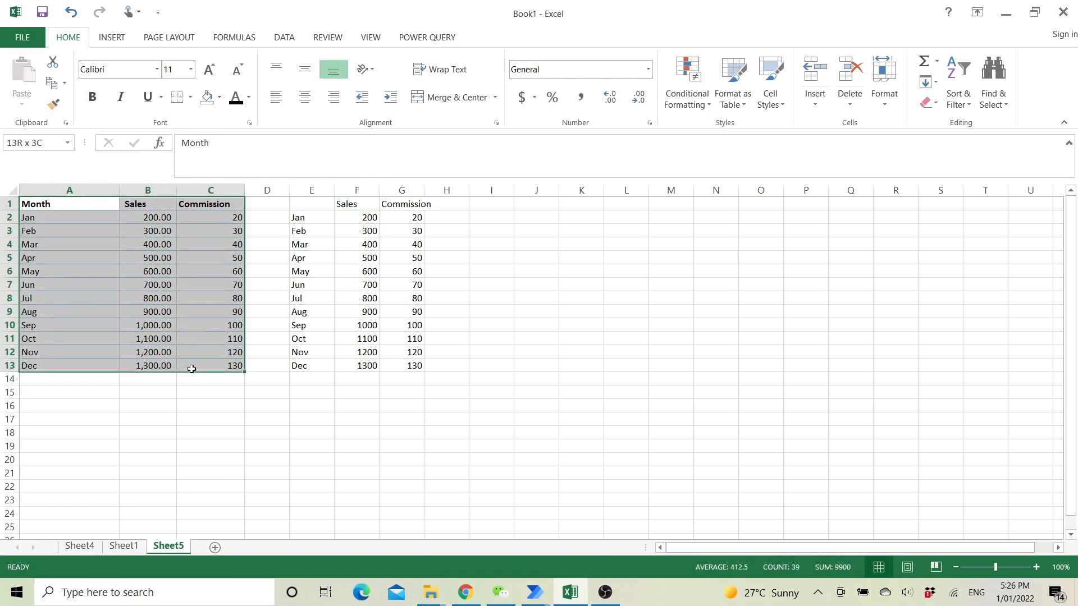
click(355, 217)
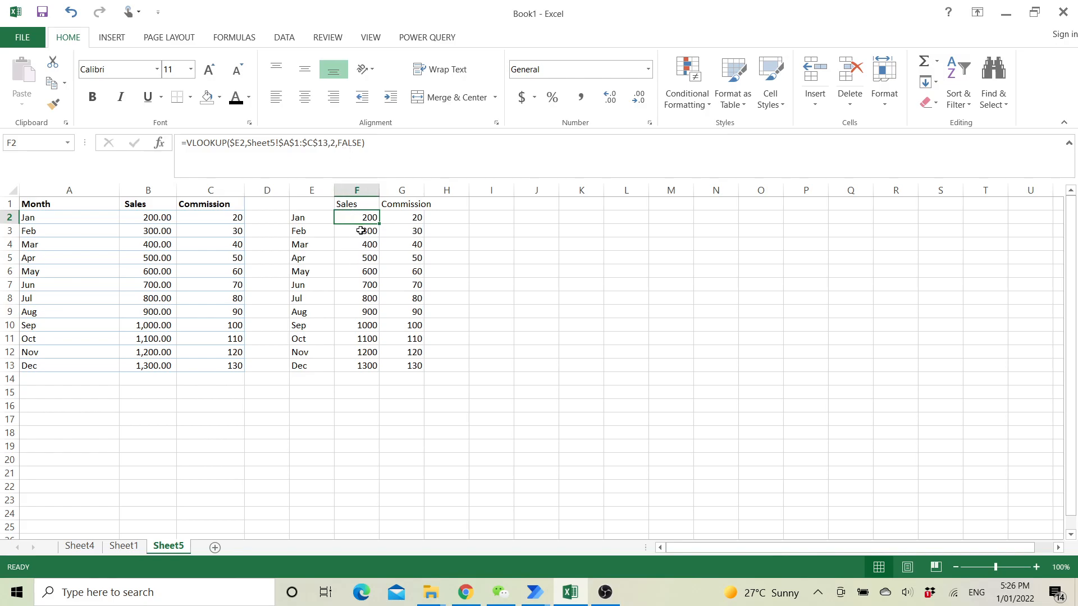
Step: Add a row below the source data with month Jan-22 in A14 and sales of 24000 in B14
click(48, 379)
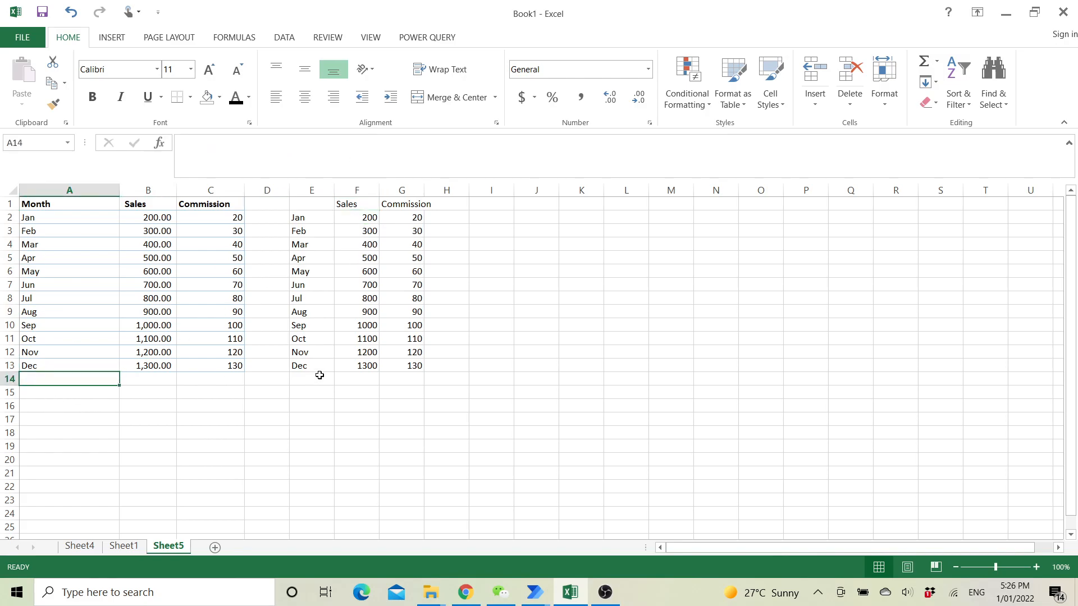
text(Jan)
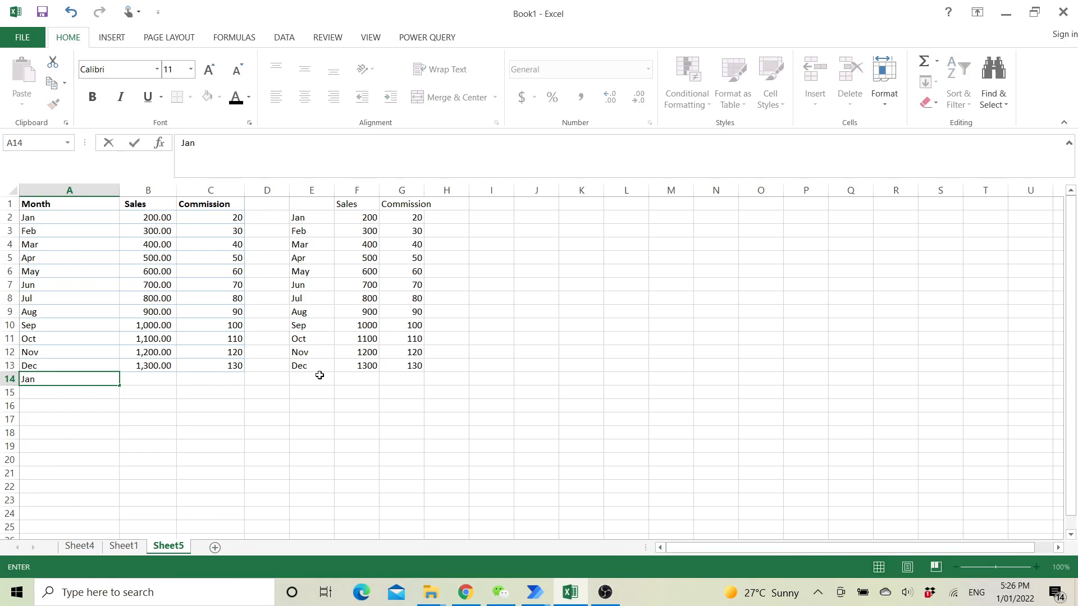
text(-22)
key(Return)
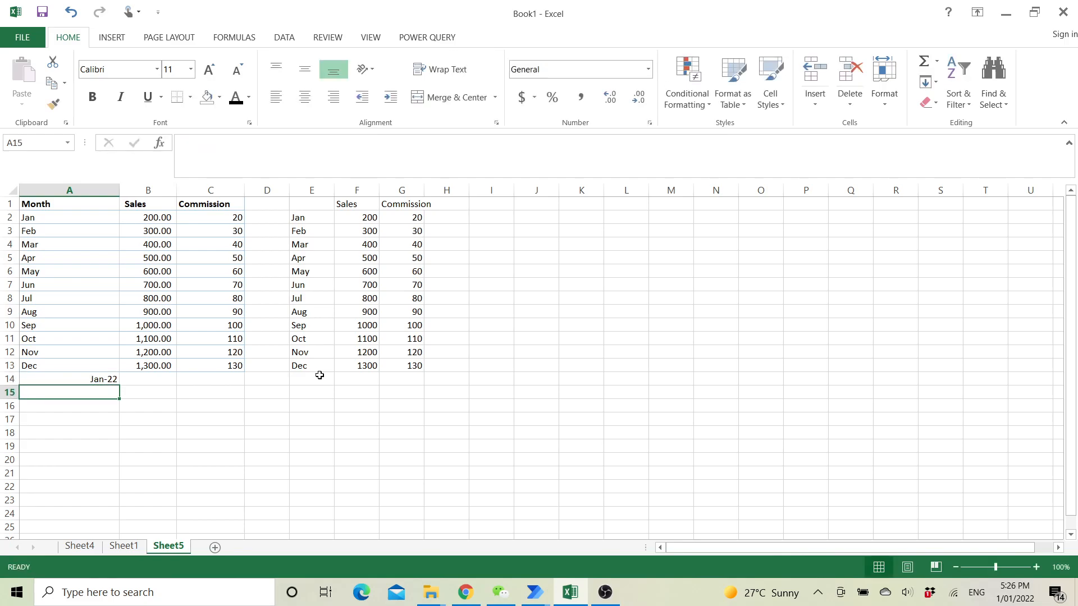
click(157, 383)
text(24000)
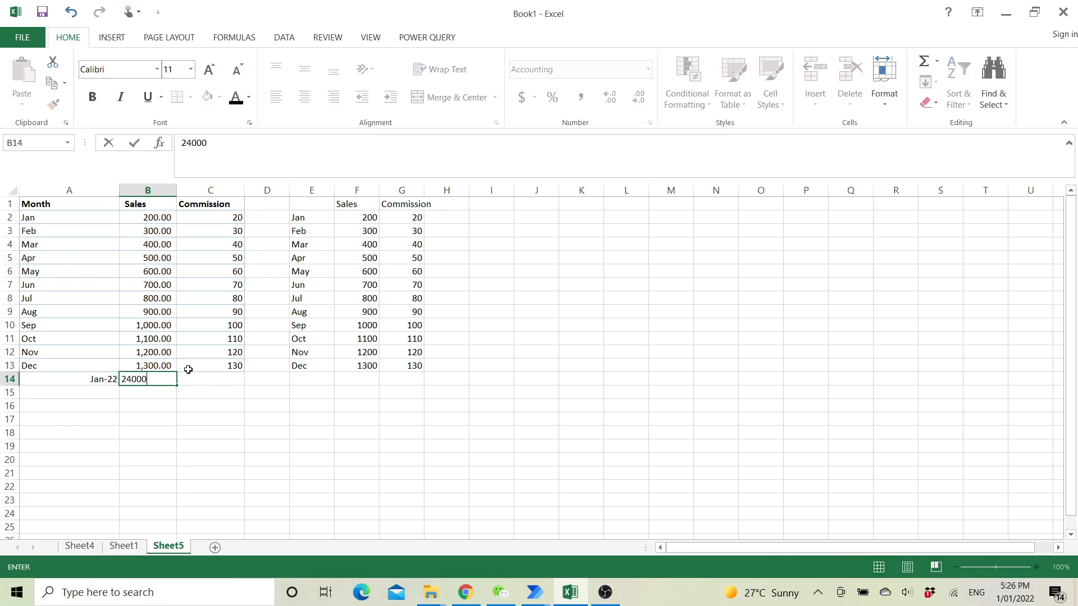
key(Return)
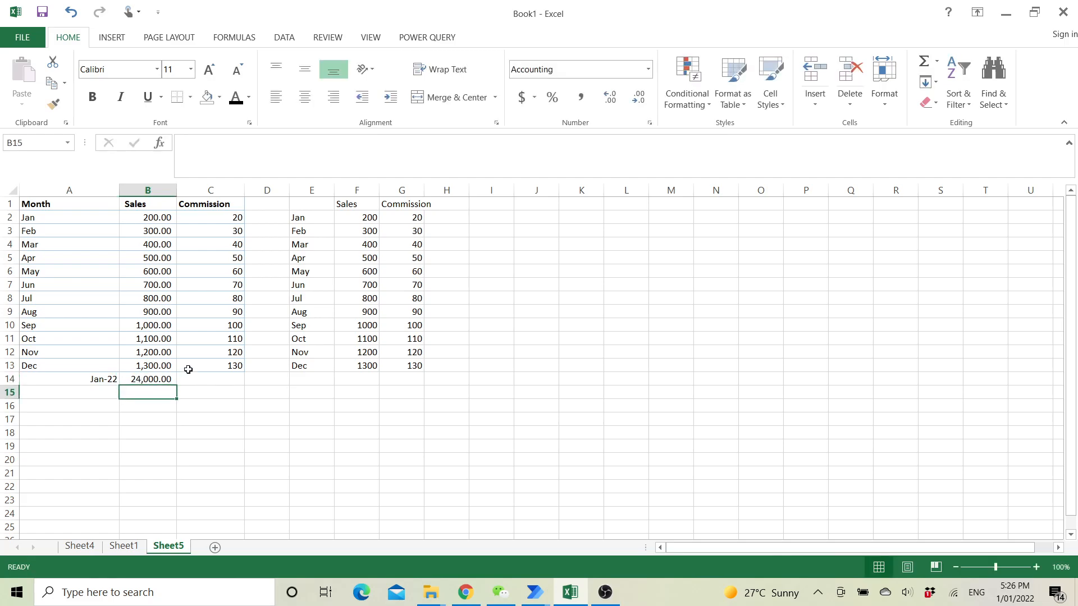
Step: Enter Jan-22 as an additional lookup month in E14
click(309, 379)
text(J)
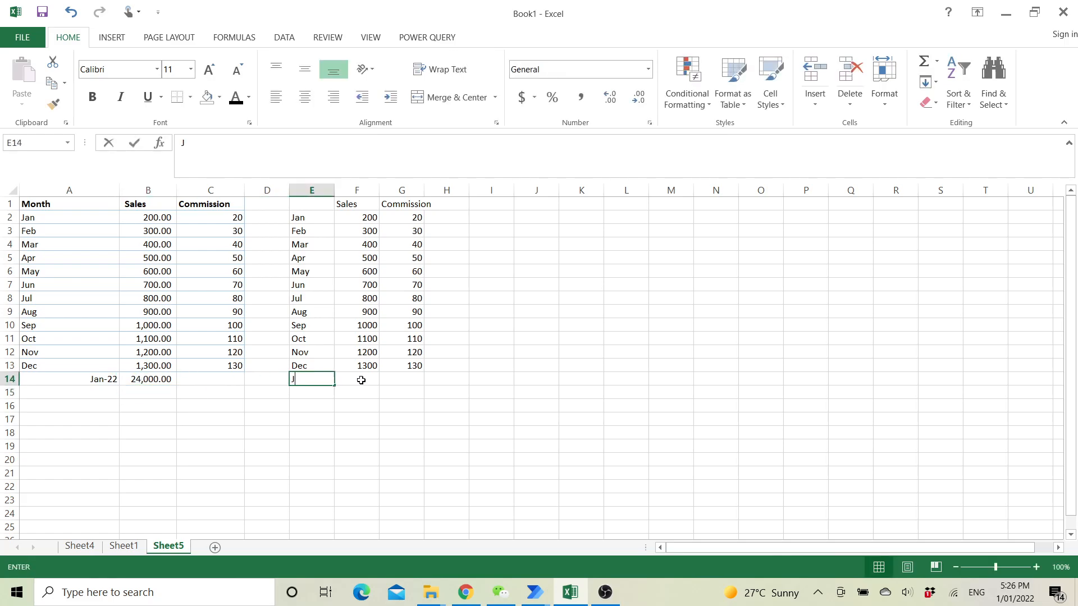
text(an-22)
key(Return)
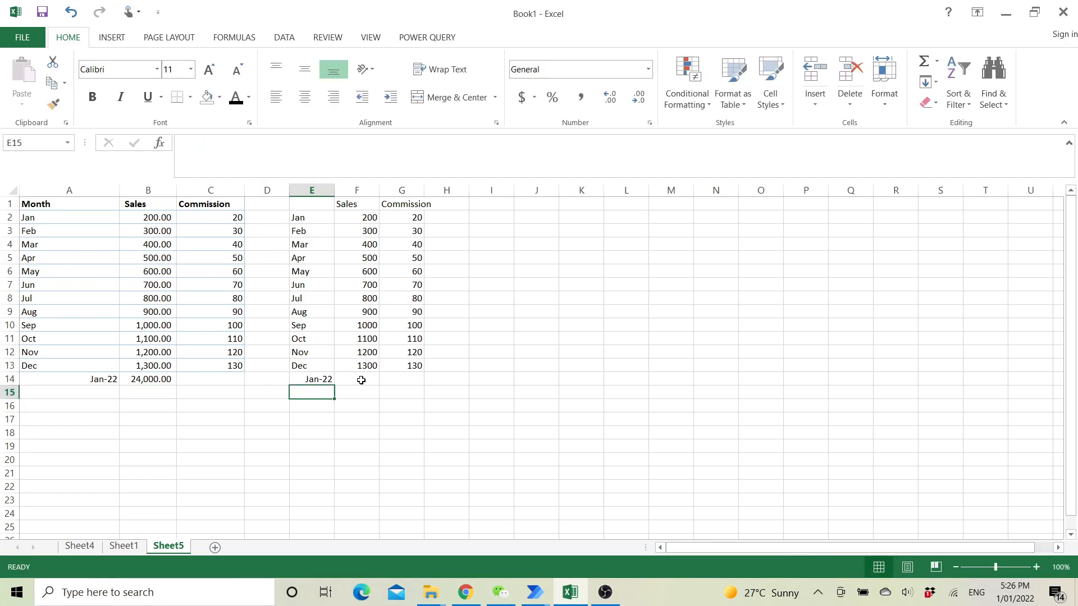
Step: Copy the Sales and Commission lookup formulas from F13:G13 down to row 14 and inspect the copied cells
click(362, 379)
click(373, 366)
mouse_move(413, 365)
mouse_down()
mouse_move(373, 367)
mouse_move(424, 383)
mouse_up()
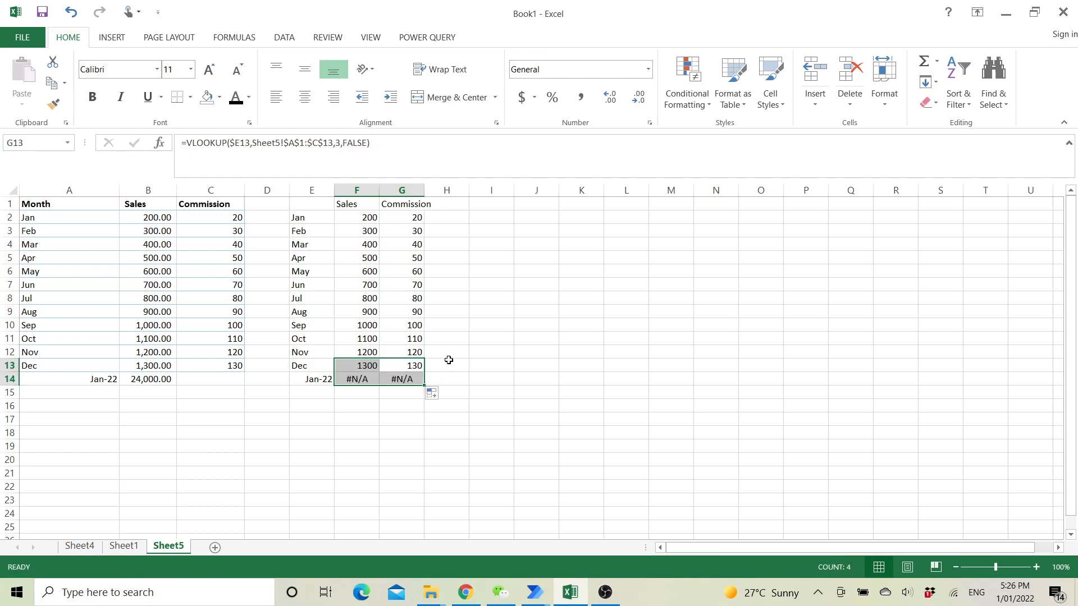
click(367, 379)
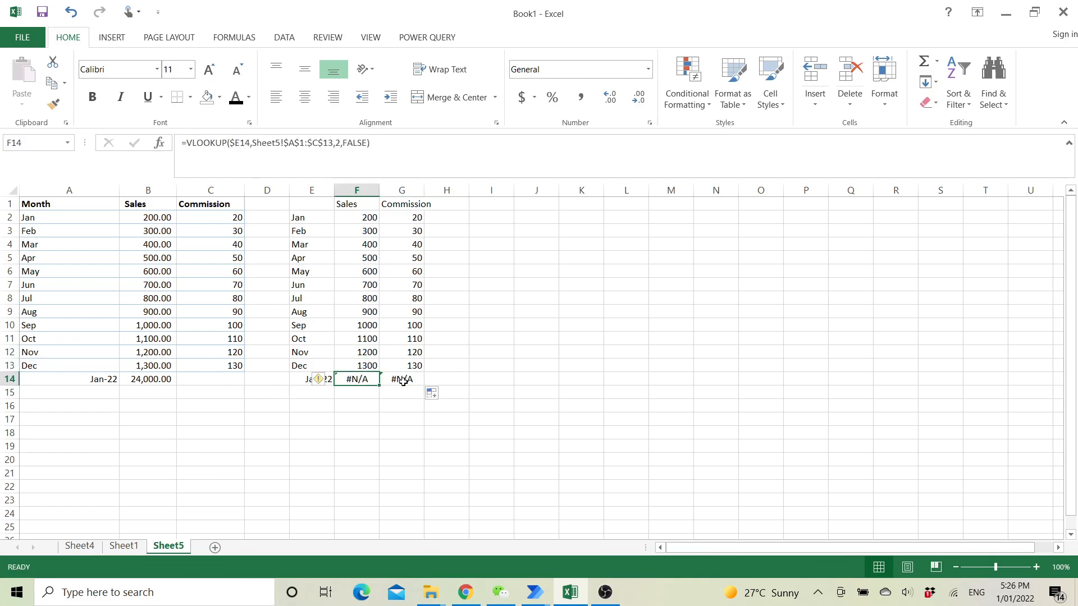
drag(409, 379, 360, 380)
click(526, 344)
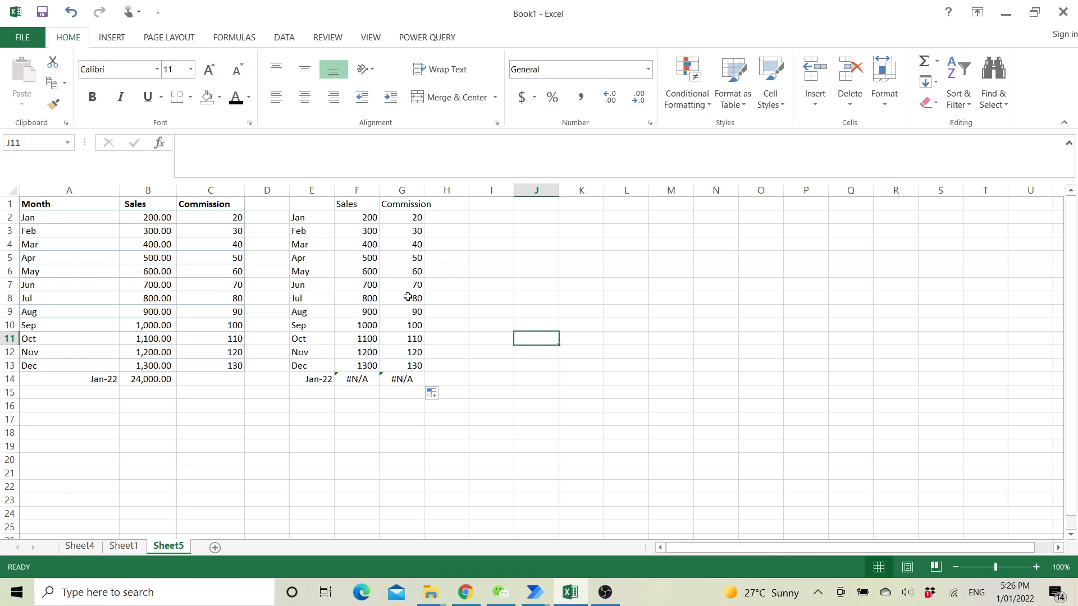
Step: Clear the Jan-22 month and its sales figure from A14:B14
click(98, 382)
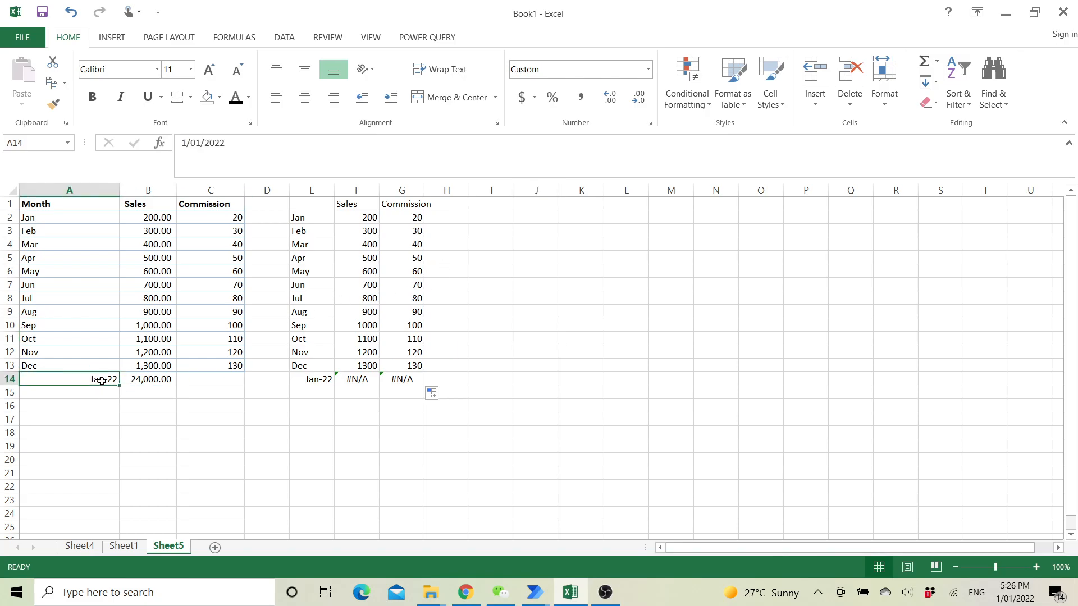
ctrl+click(157, 378)
key(Delete)
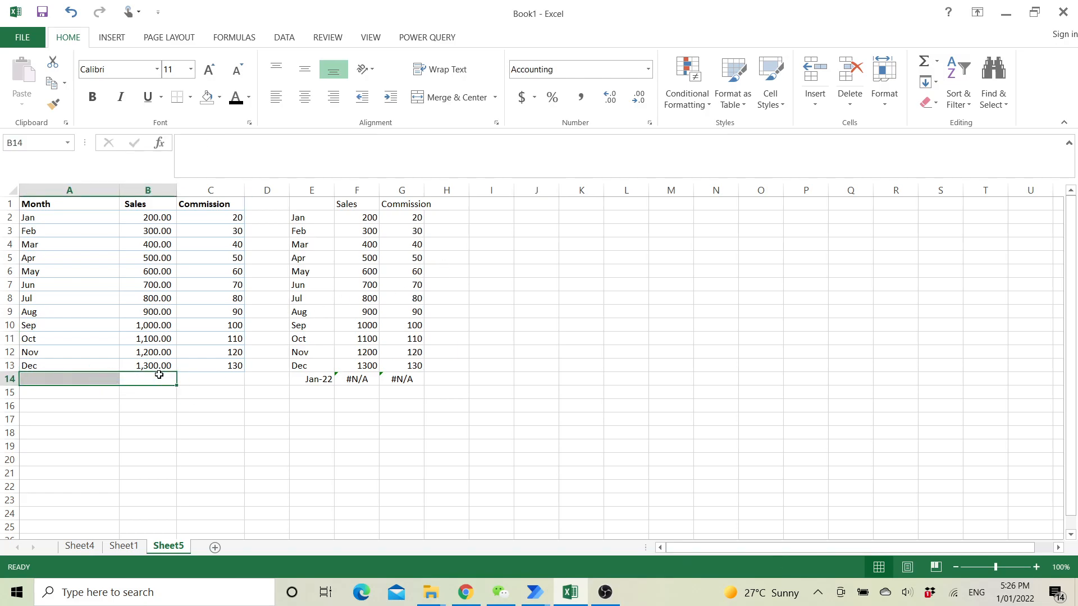
Step: Convert the range A1:C13 into a table with headers
click(217, 366)
drag(216, 366, 67, 204)
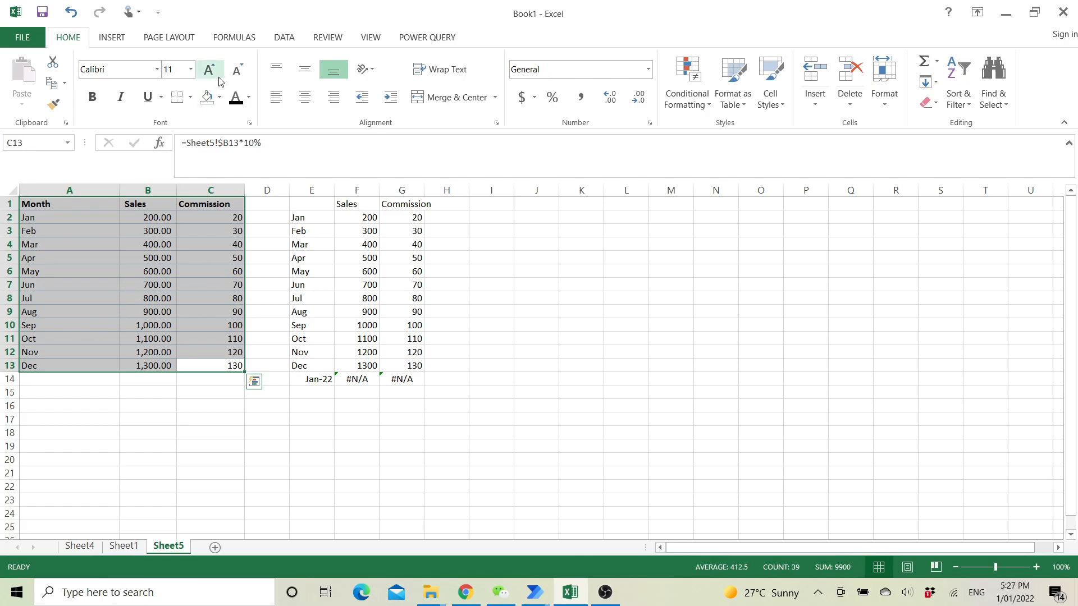
click(113, 40)
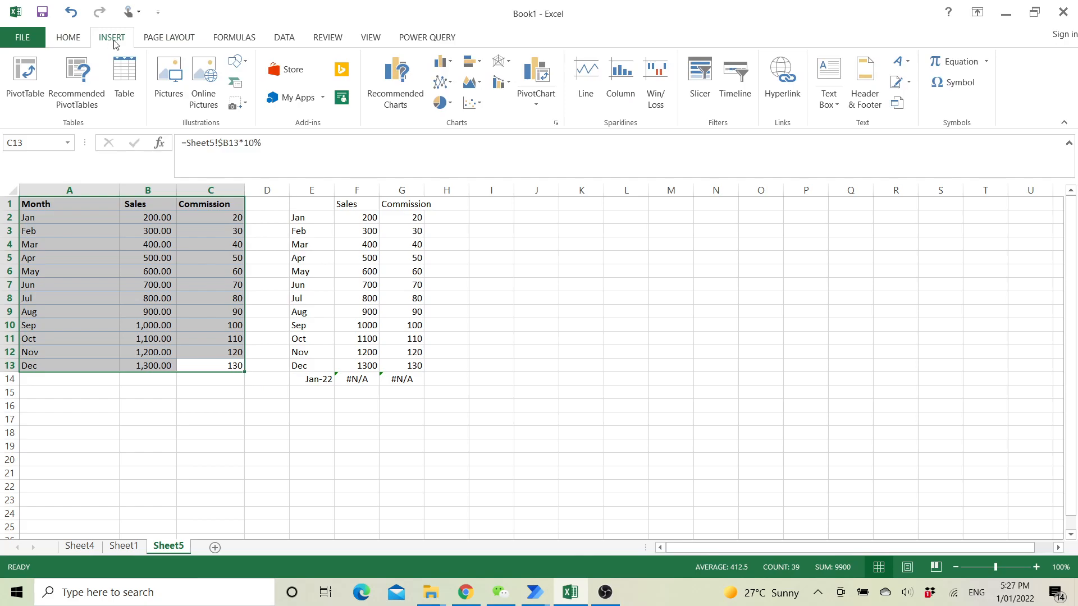
click(130, 77)
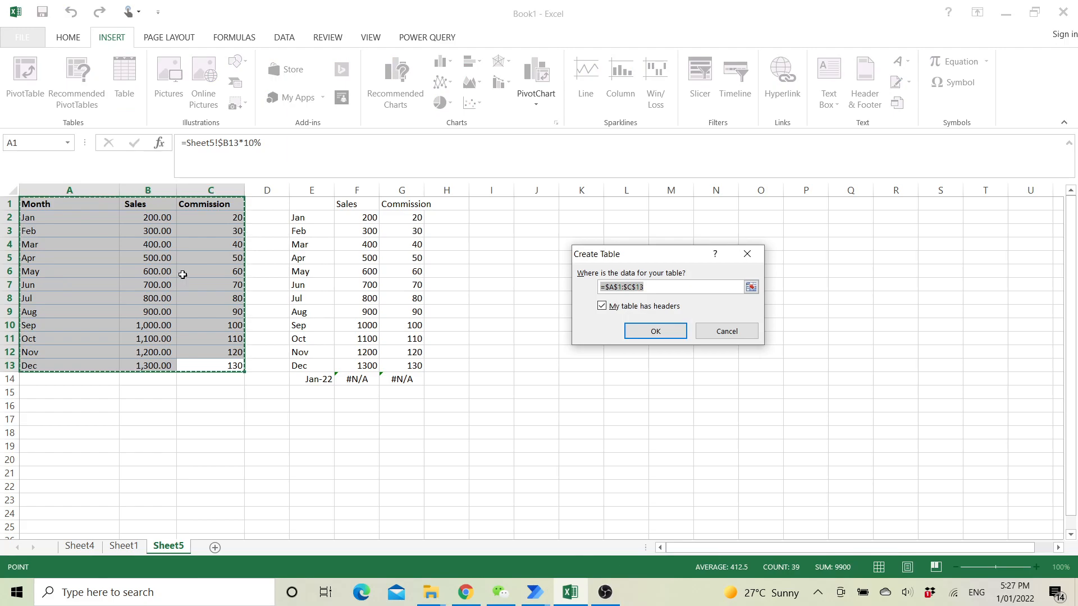
click(652, 333)
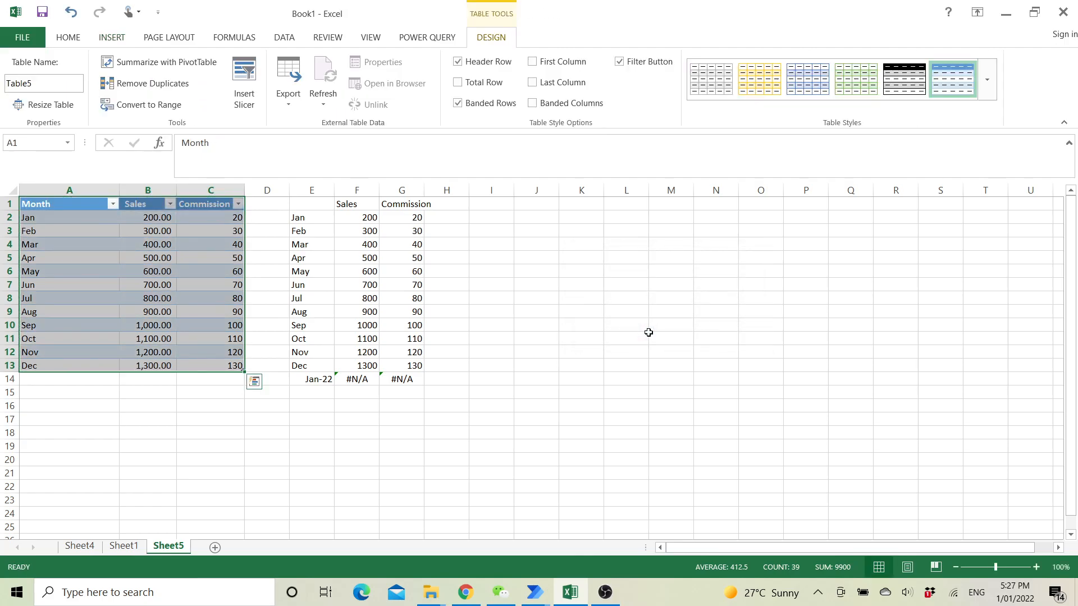
Step: Name the month, sales and commission table MonthData
click(353, 218)
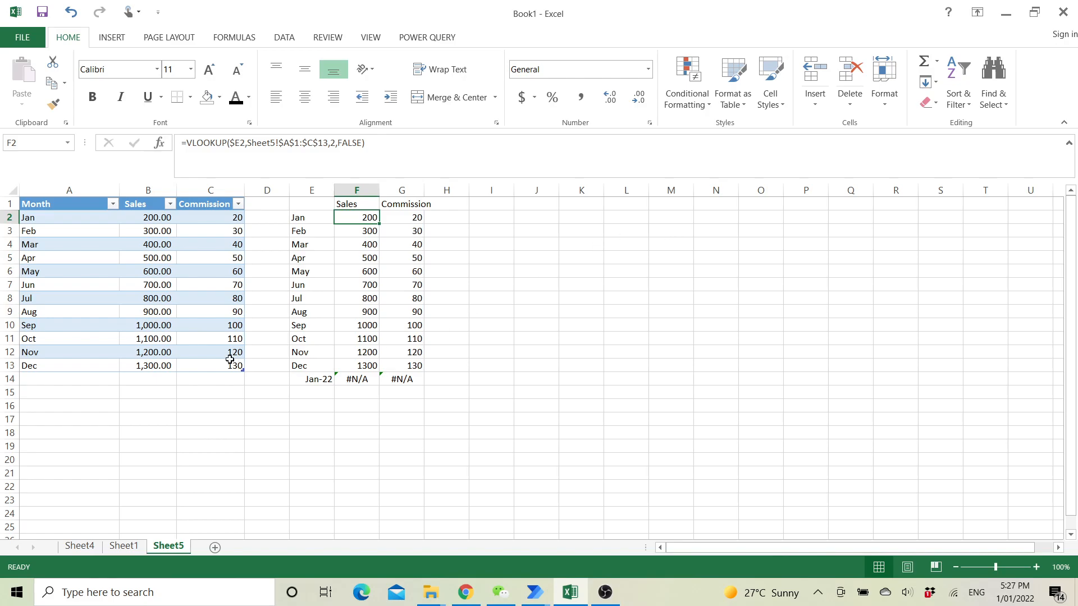
drag(227, 362, 52, 204)
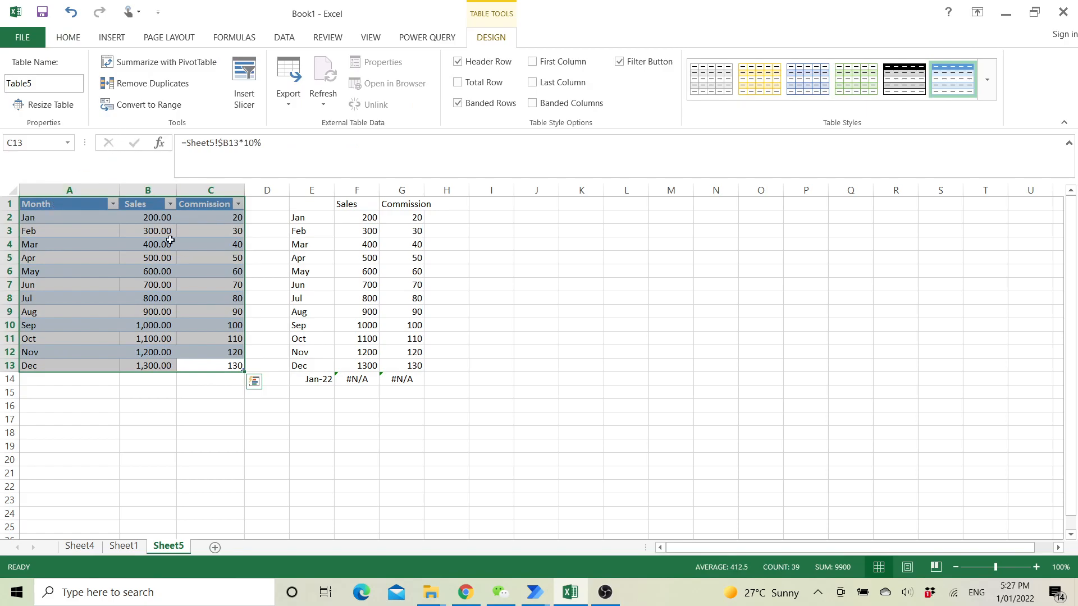
click(60, 86)
text(MonthData)
click(336, 261)
Step: Clear the existing lookup formulas from F2:G13
click(359, 220)
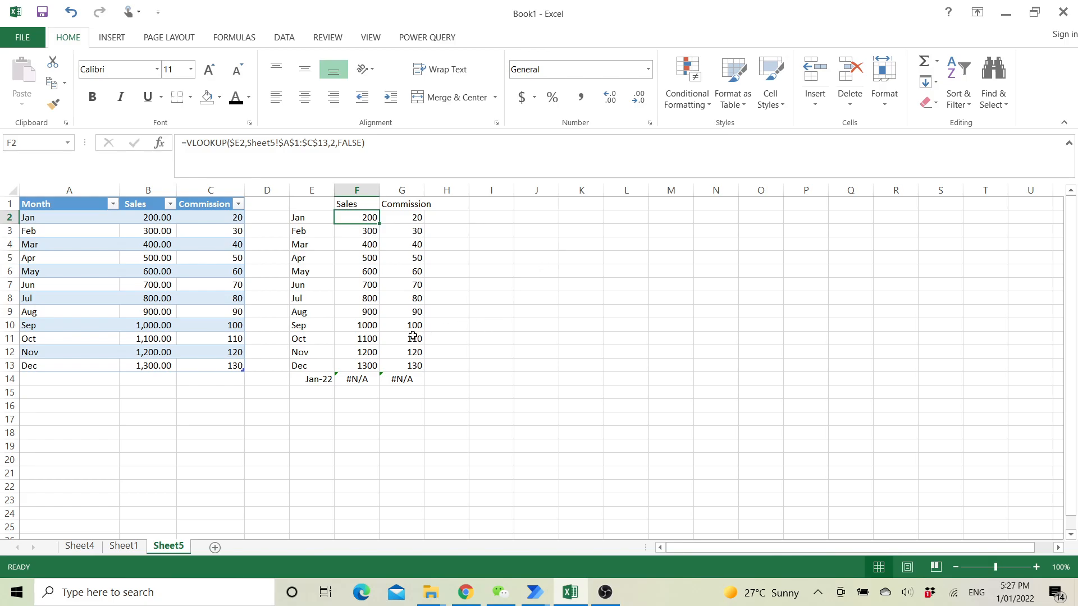
drag(413, 365, 371, 222)
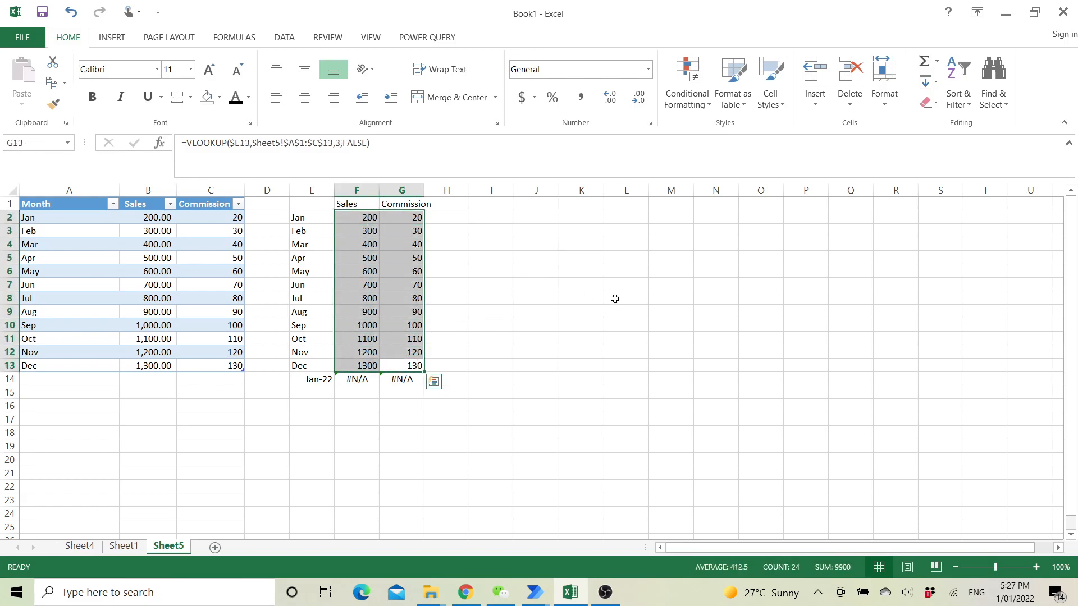
key(Delete)
Step: Start a VLOOKUP formula in F2 with $E2, column locked, as the lookup value
click(369, 221)
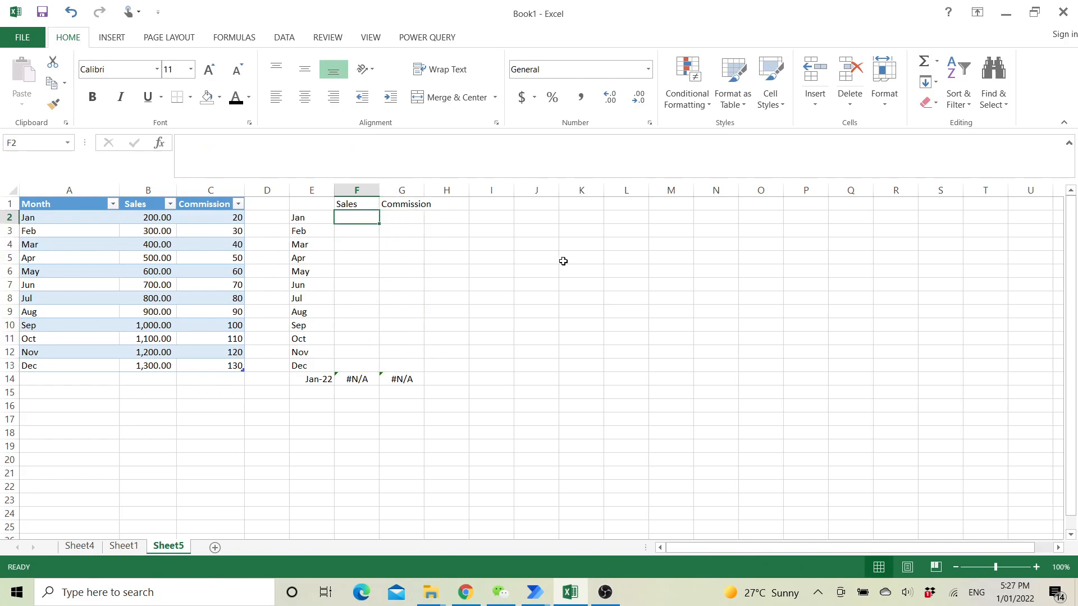
text(=)
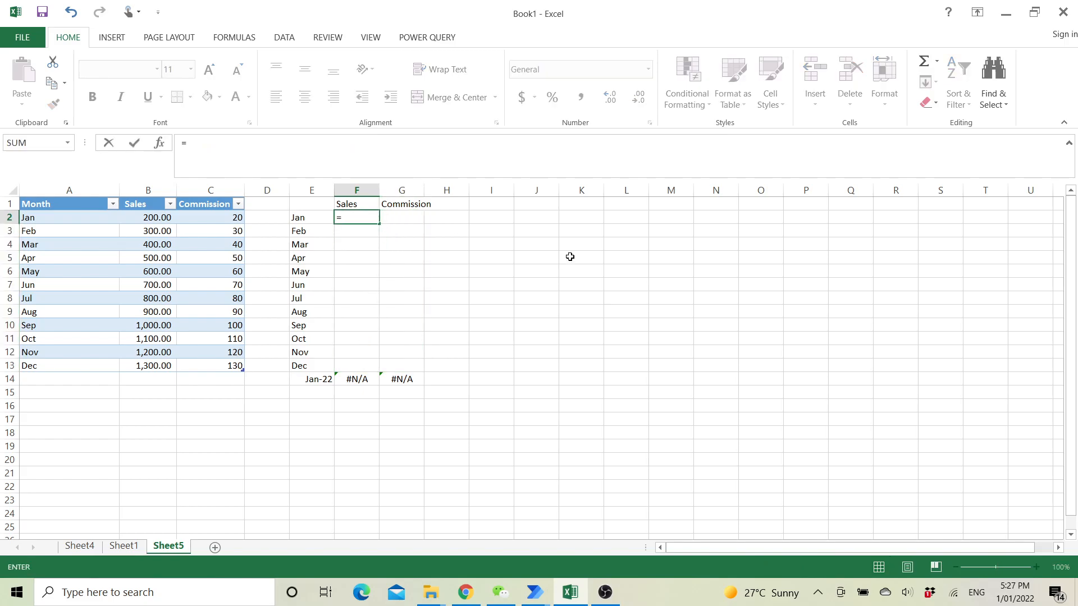
text(vlookup()
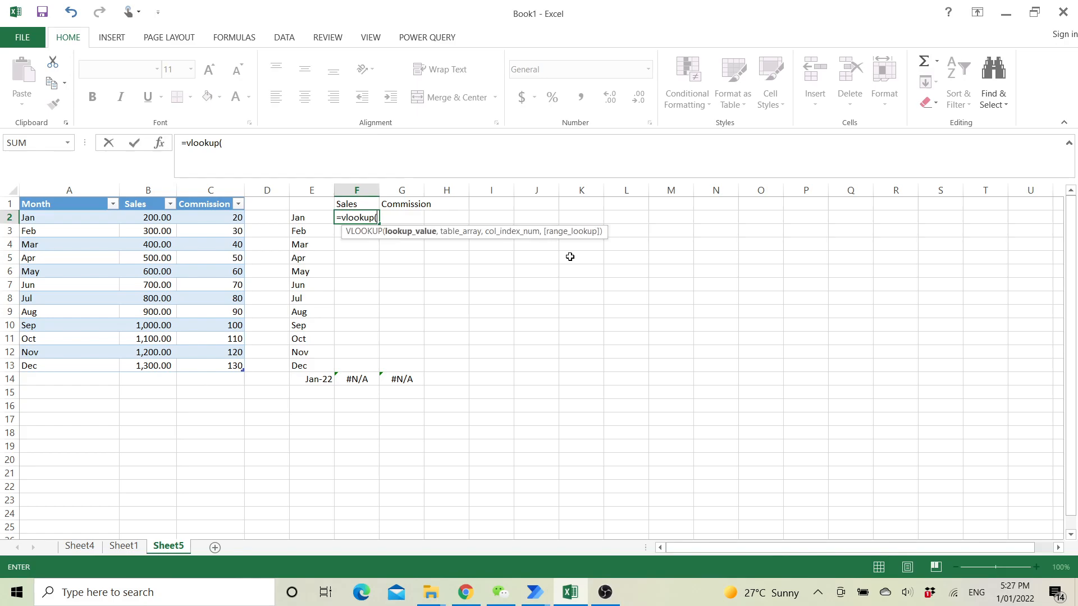
click(319, 216)
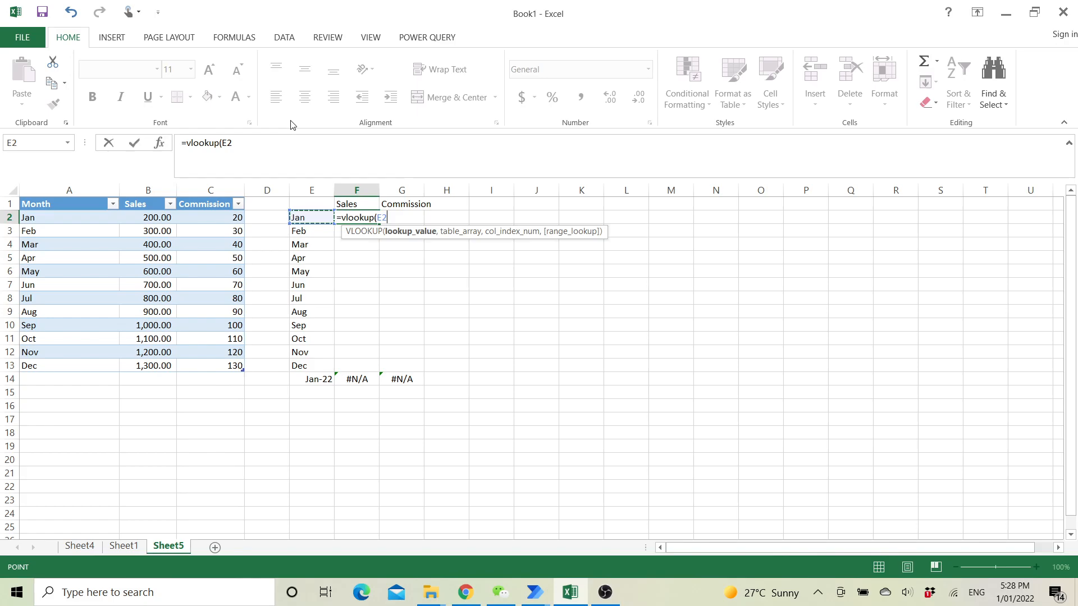
key(F4)
key(F4)
key(F4)
text(,)
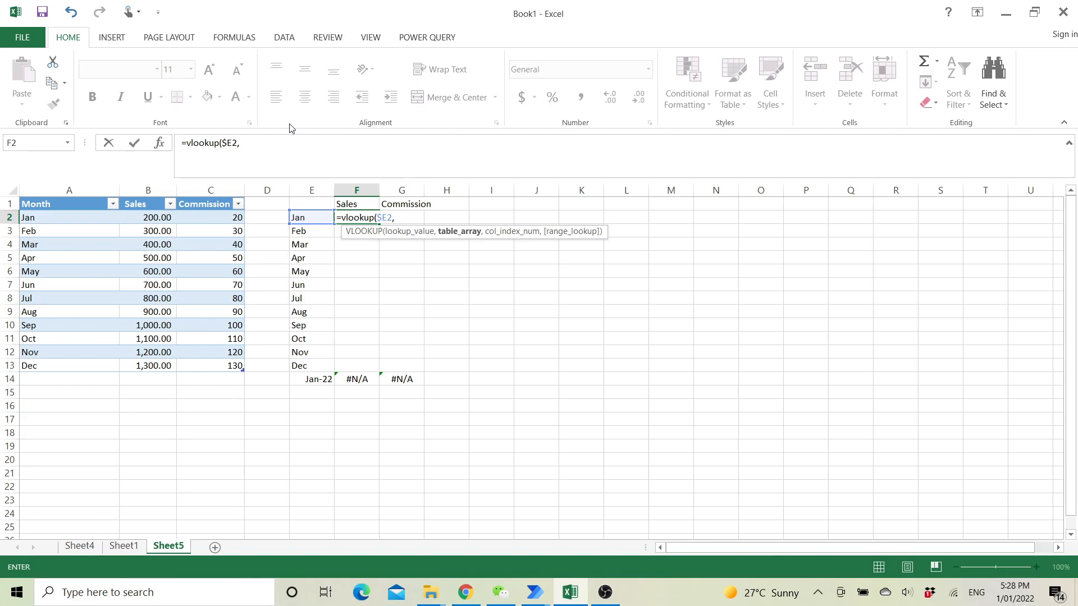
Step: Complete the VLOOKUP in F2 with MonthData as the table array, column index 2 and FALSE for an exact match
text(month)
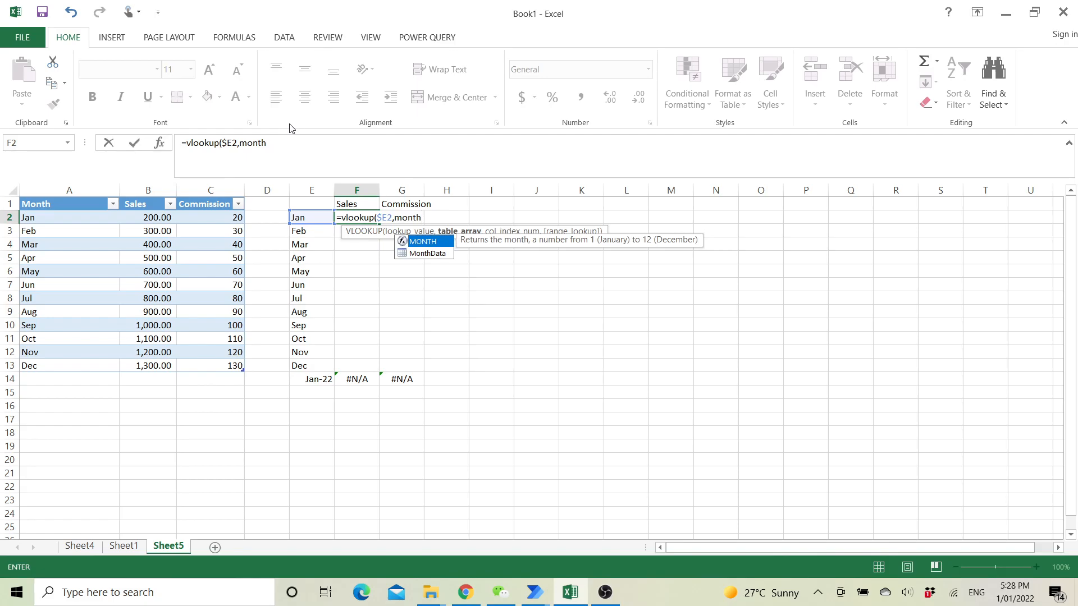
key(Down)
key(Up)
key(Down)
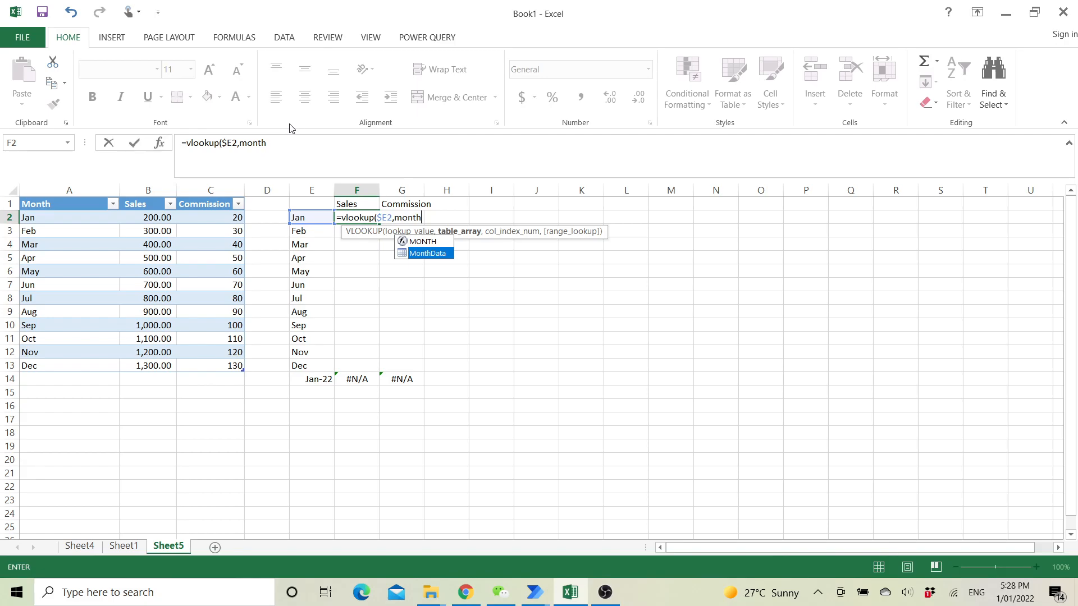
key(Tab)
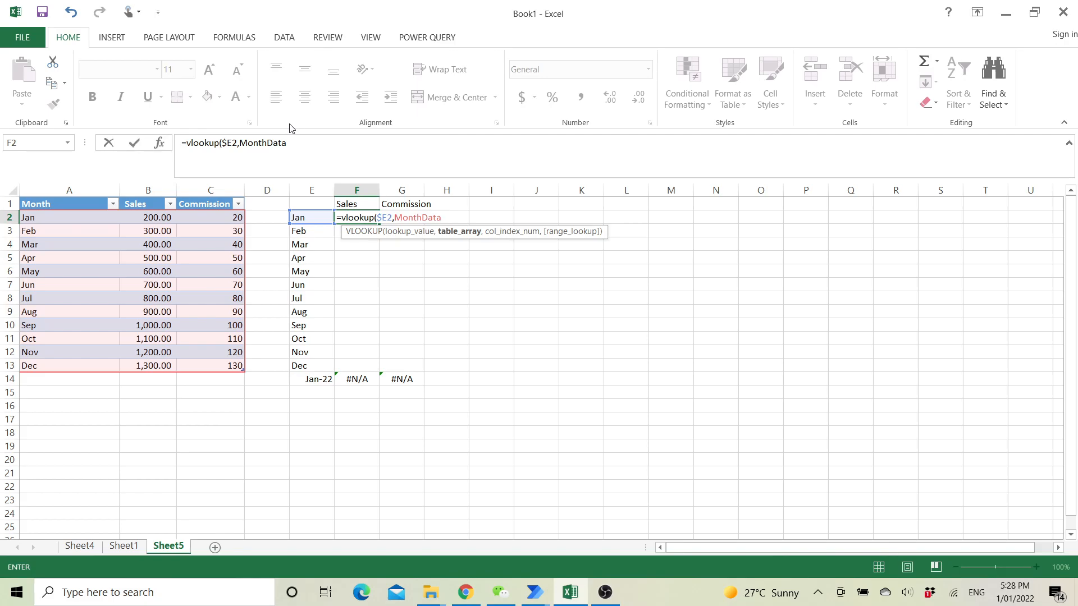
text(,)
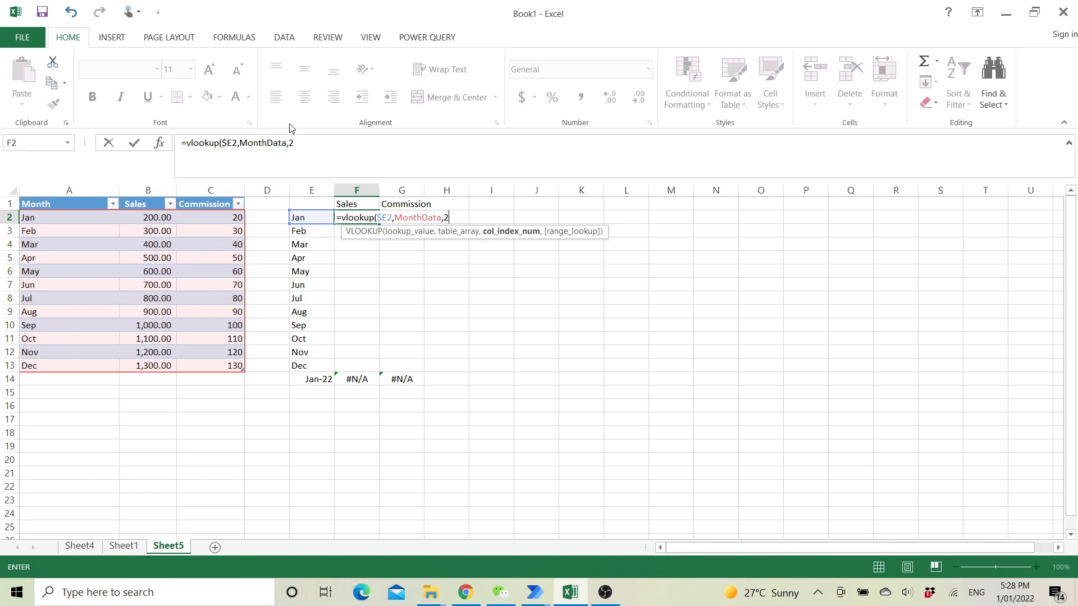
text(2,fa)
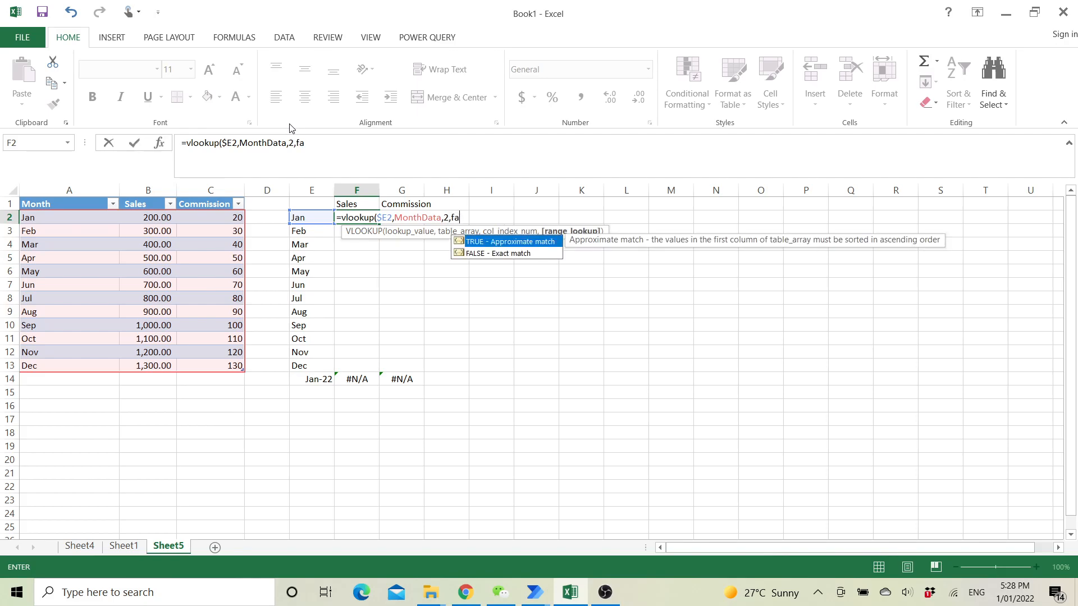
text(lse))
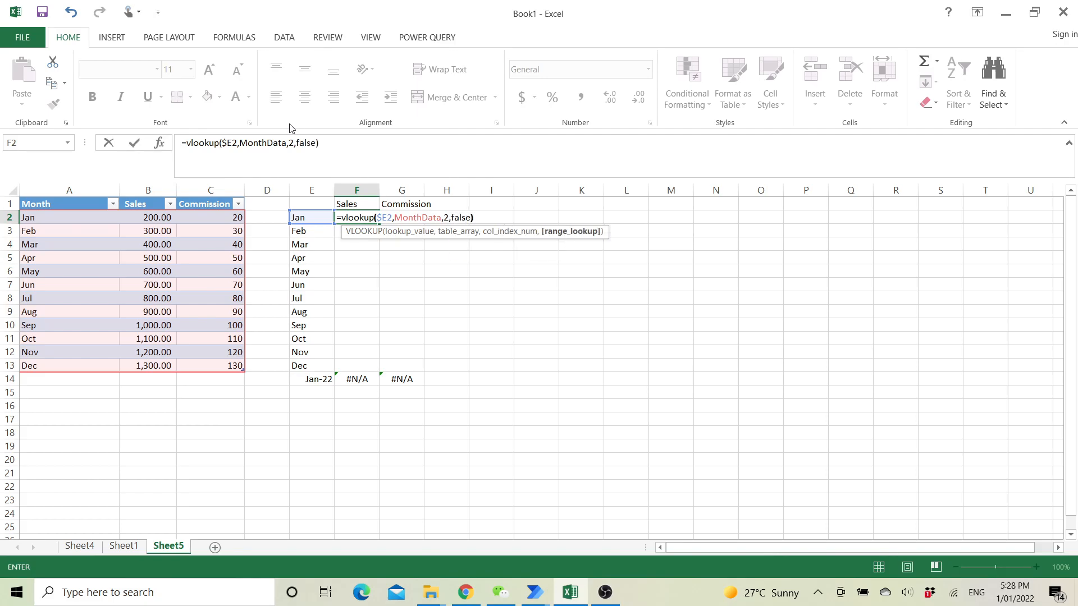
key(Return)
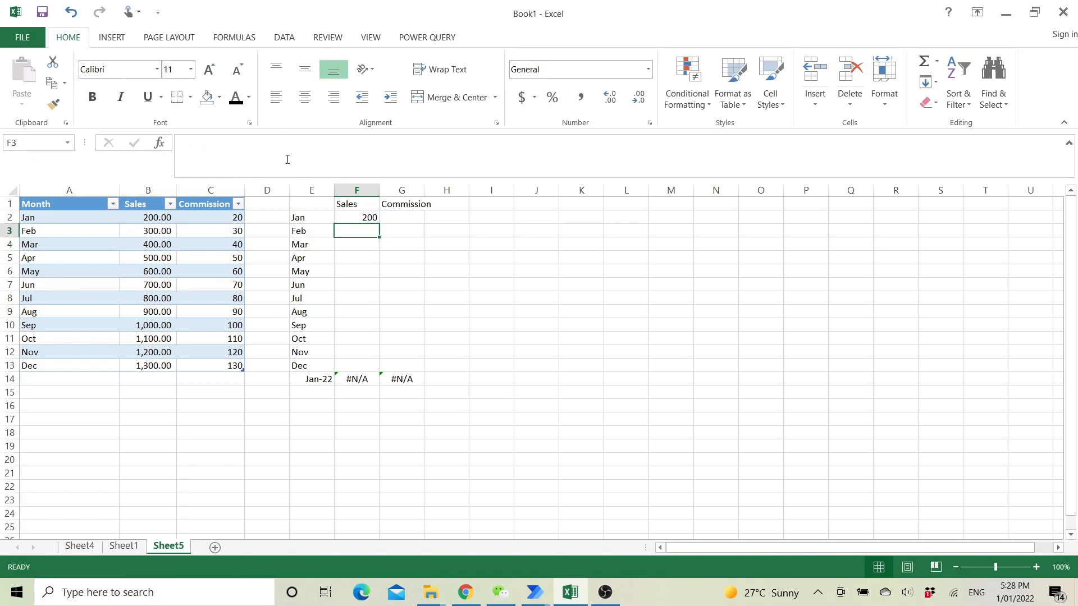
Step: Copy the F2 lookup formula to G2 and set its column index to 3 for the commission
click(368, 215)
drag(380, 224, 416, 224)
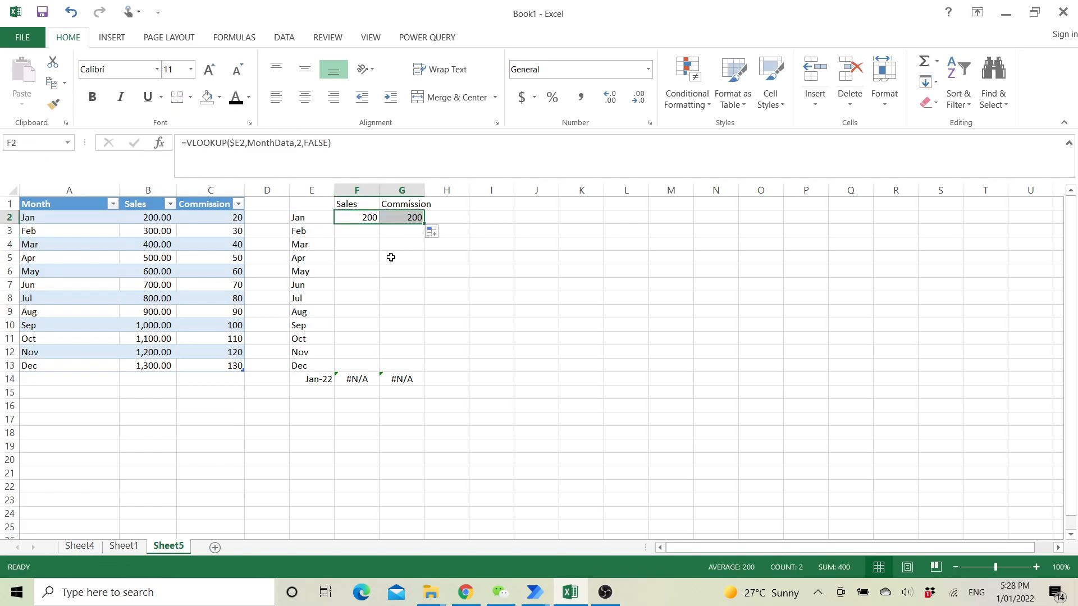
click(393, 219)
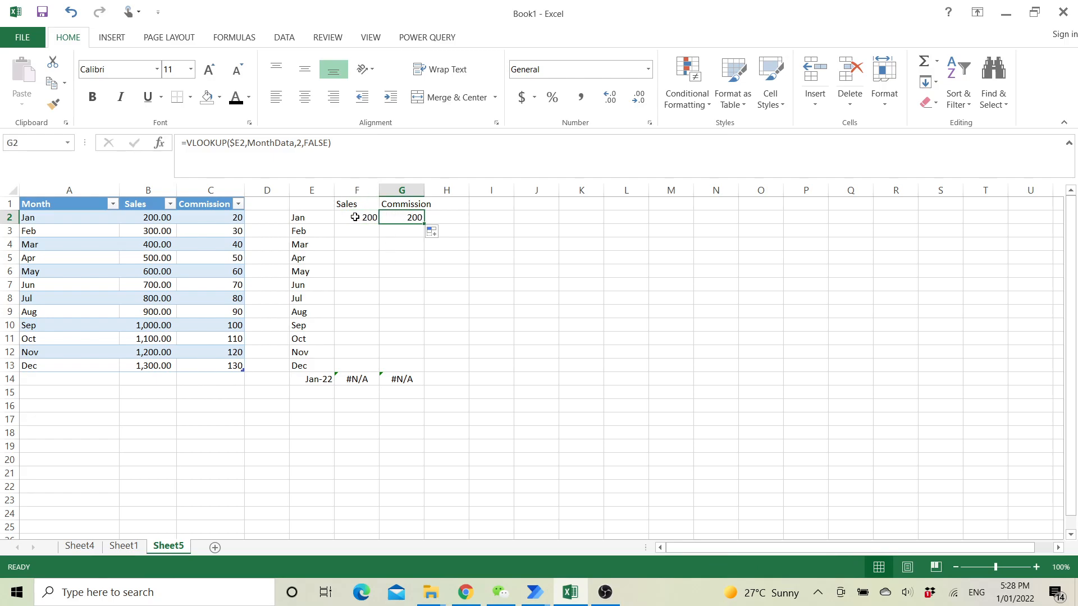
click(301, 145)
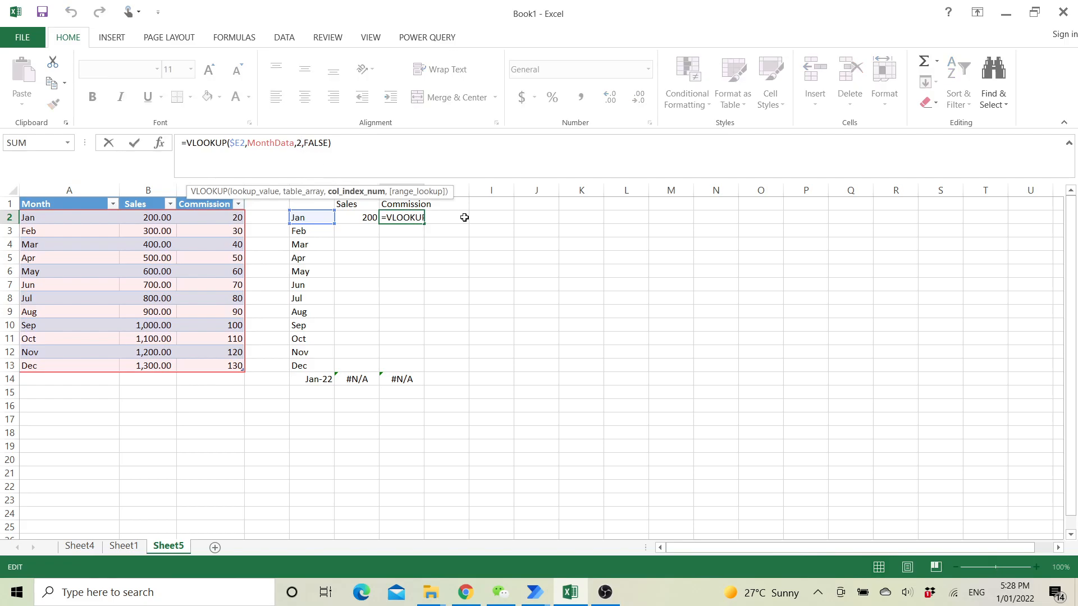
key(BackSpace)
text(3)
key(Return)
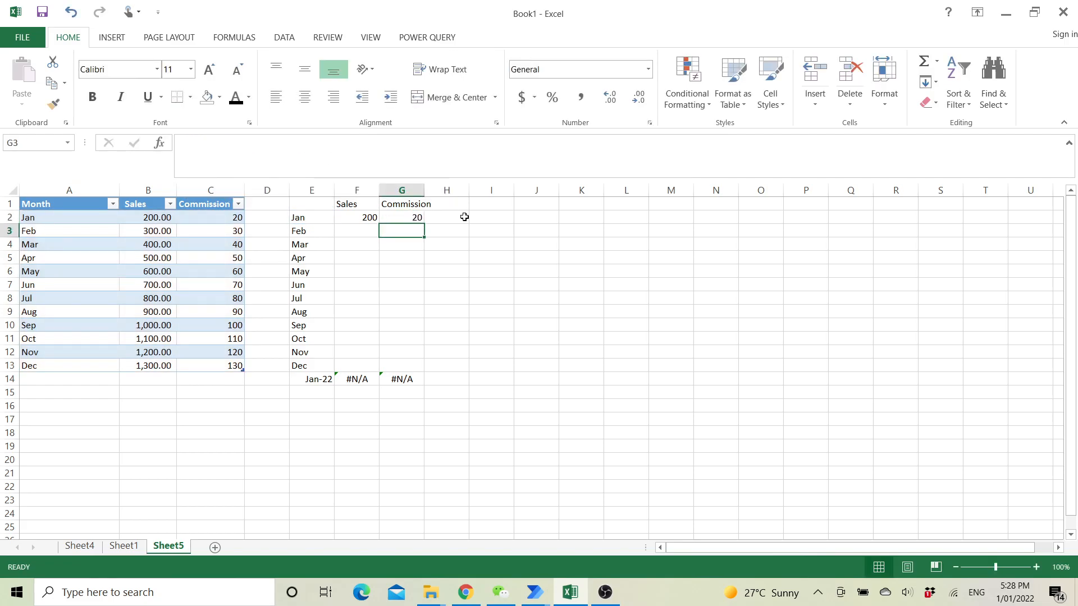
Step: Fill the lookup formulas in F2:G2 down through row 13
drag(370, 218, 414, 366)
click(484, 284)
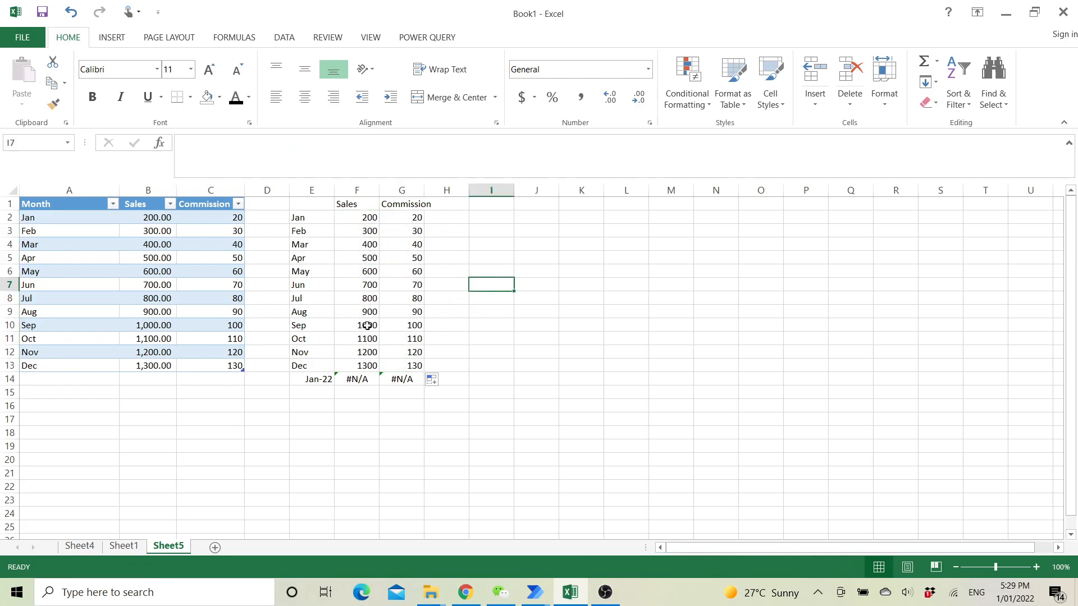
Step: Add a Jan-22 row directly below Dec in the MonthData table, with sales of 24000
click(70, 382)
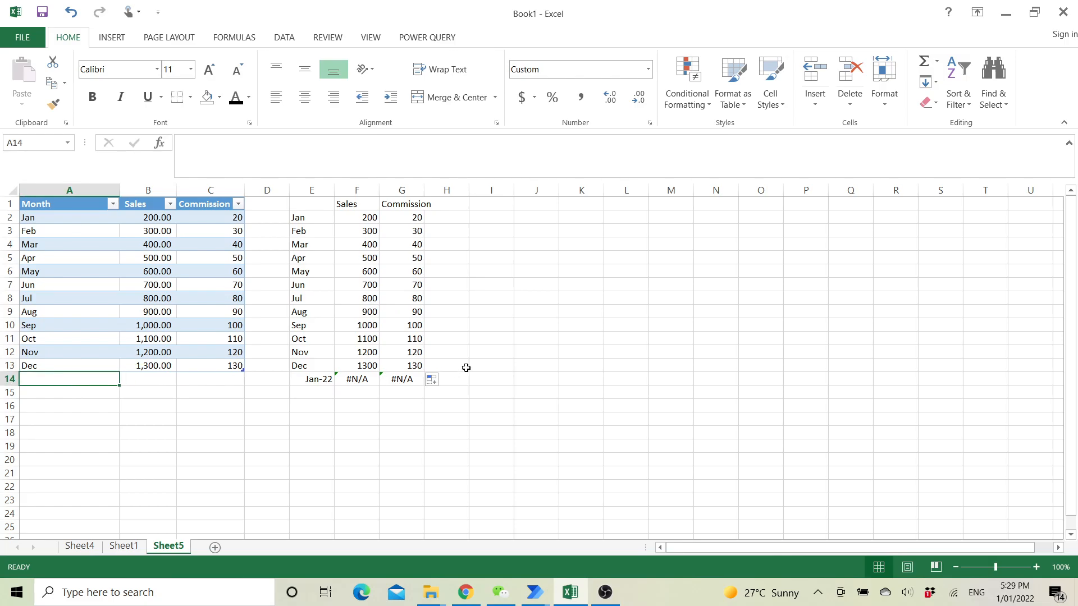
text(Jan-2)
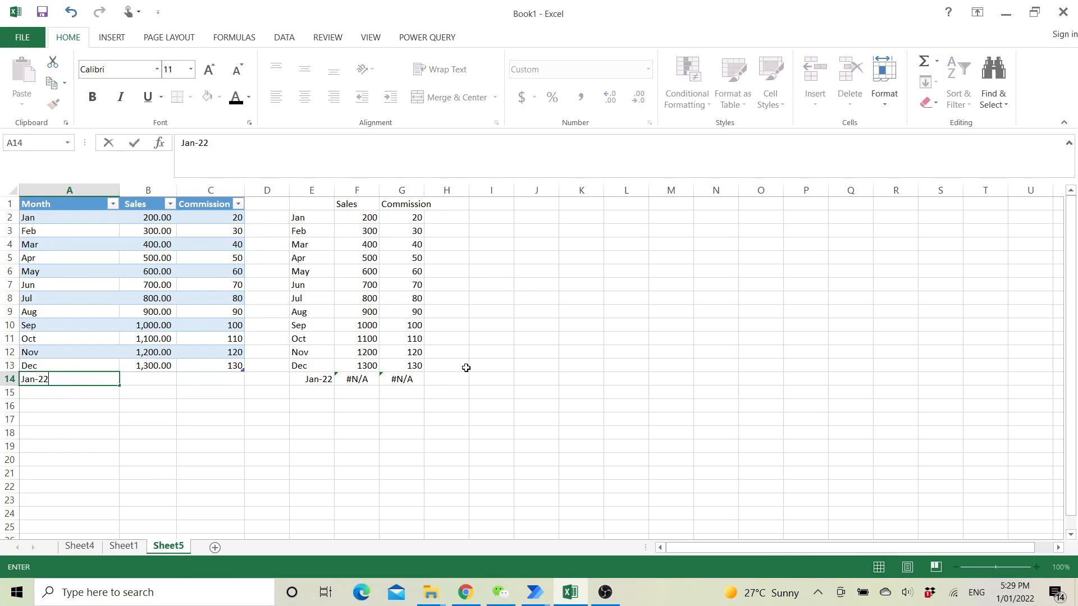
text(2)
key(Return)
key(Up)
key(Right)
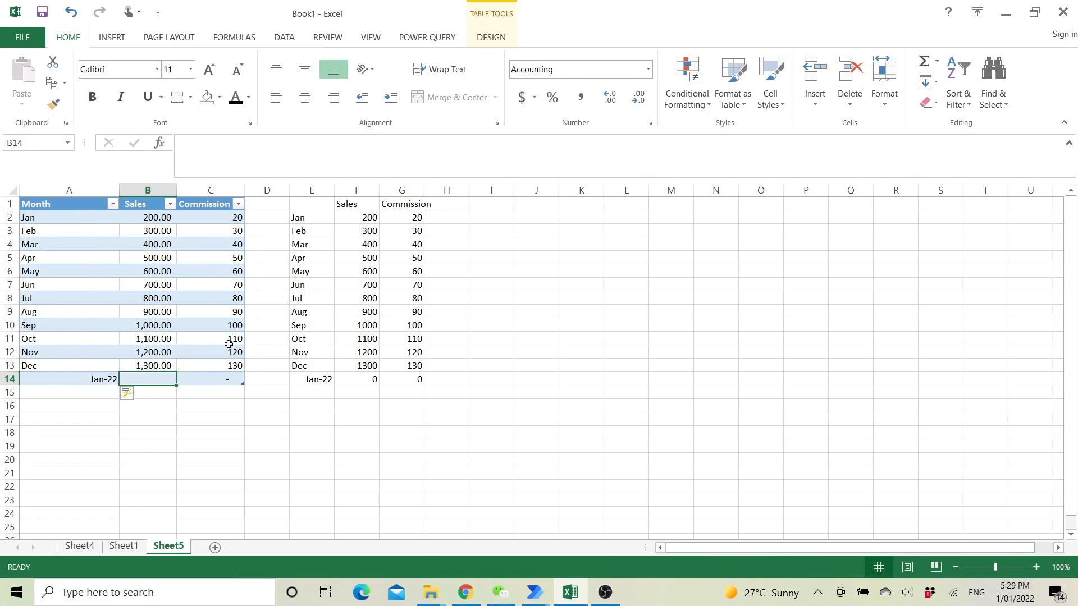
text(24000)
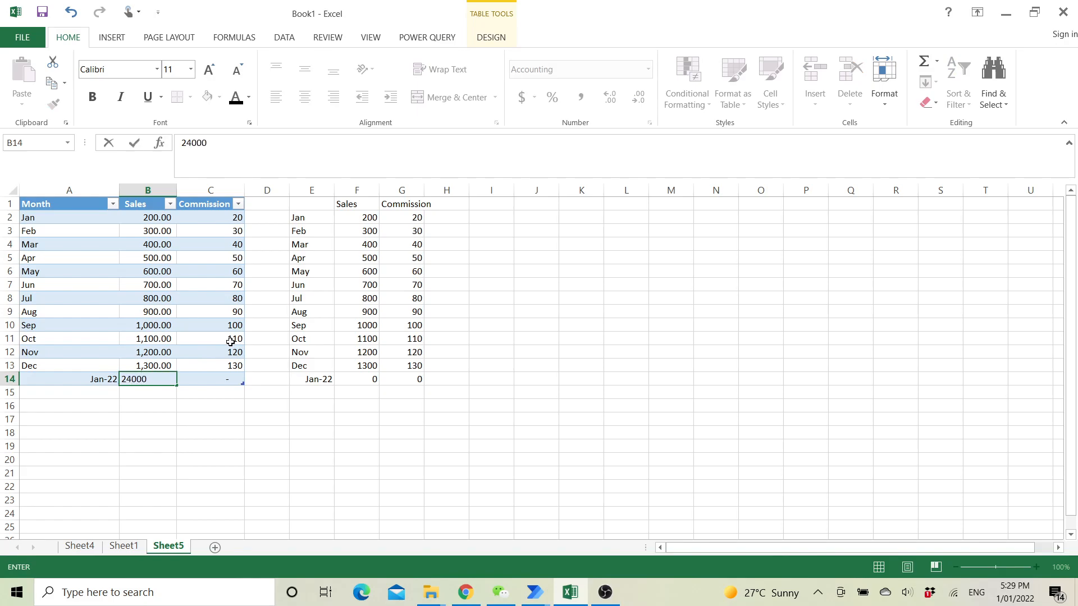
key(Tab)
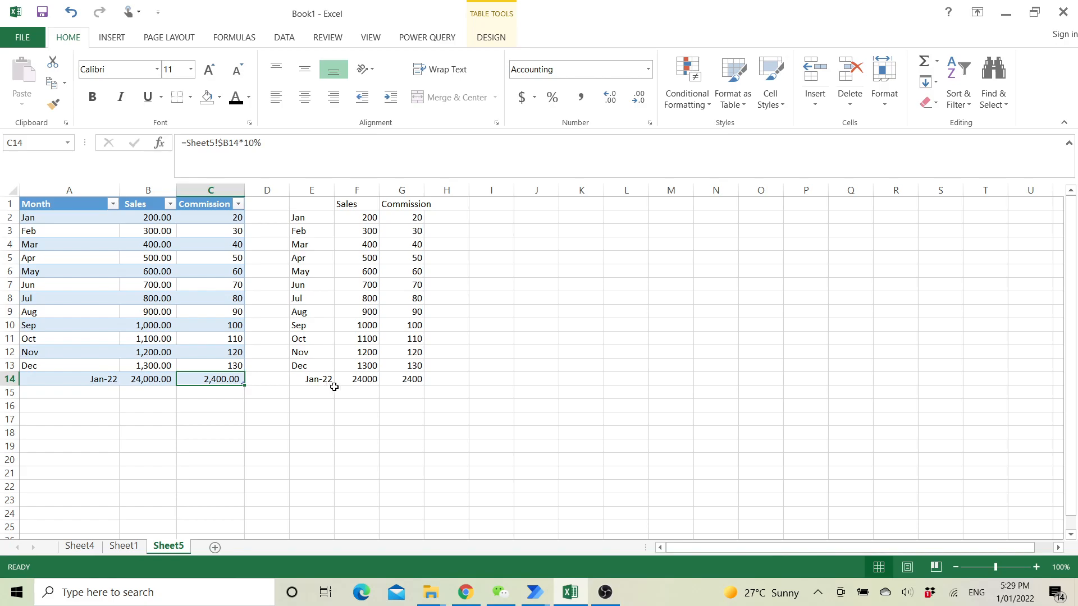
Step: Enter Feb-22 as the next lookup month in E15
click(311, 394)
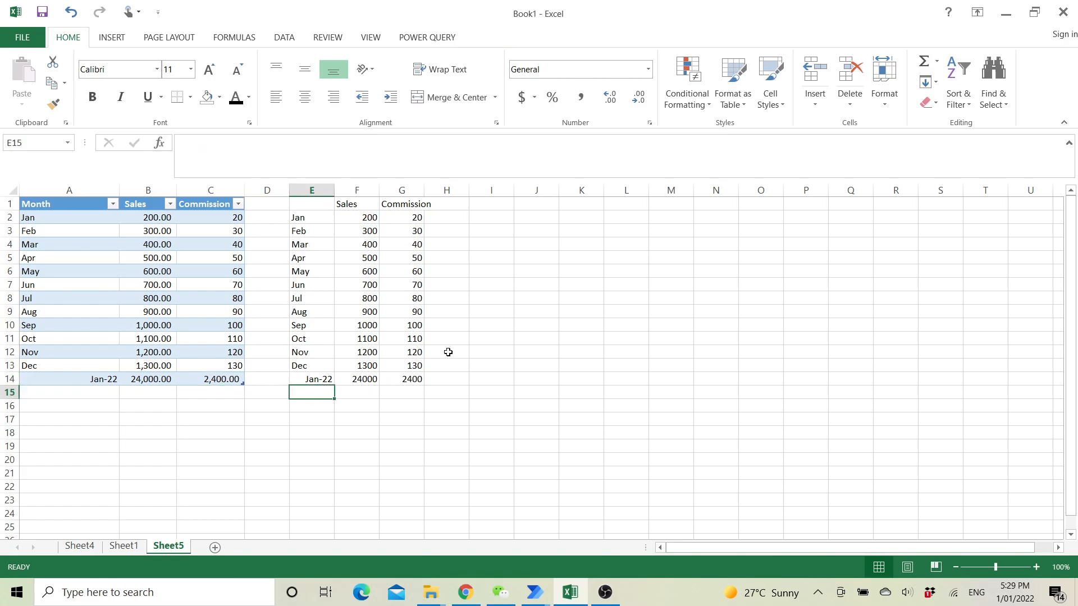
text(Feb-22)
key(Return)
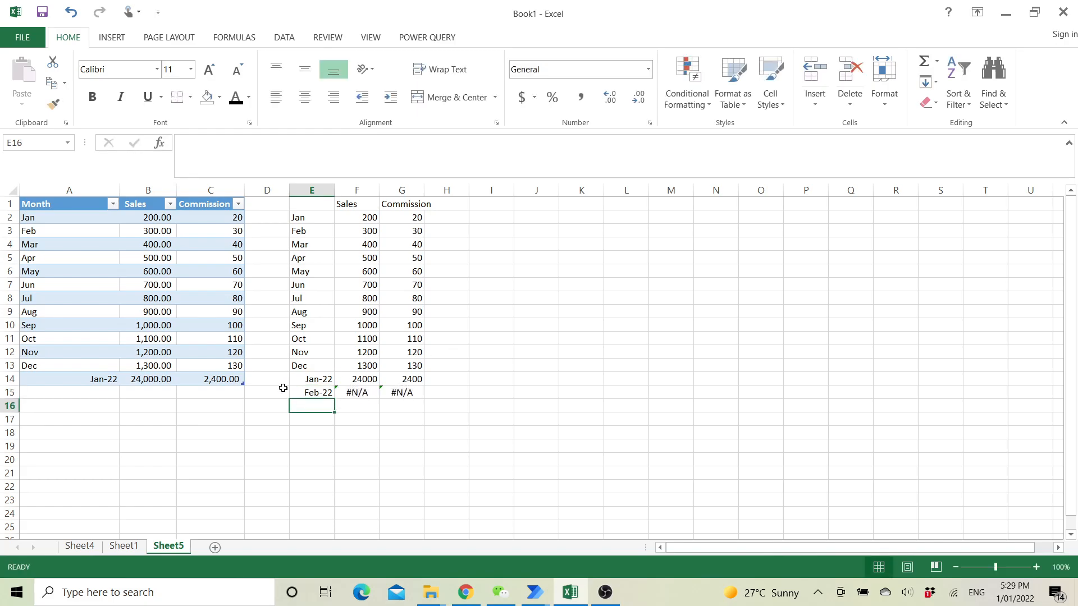
Step: Add a Feb-22 row below Jan-22 in the MonthData table, with sales of 3000
click(101, 393)
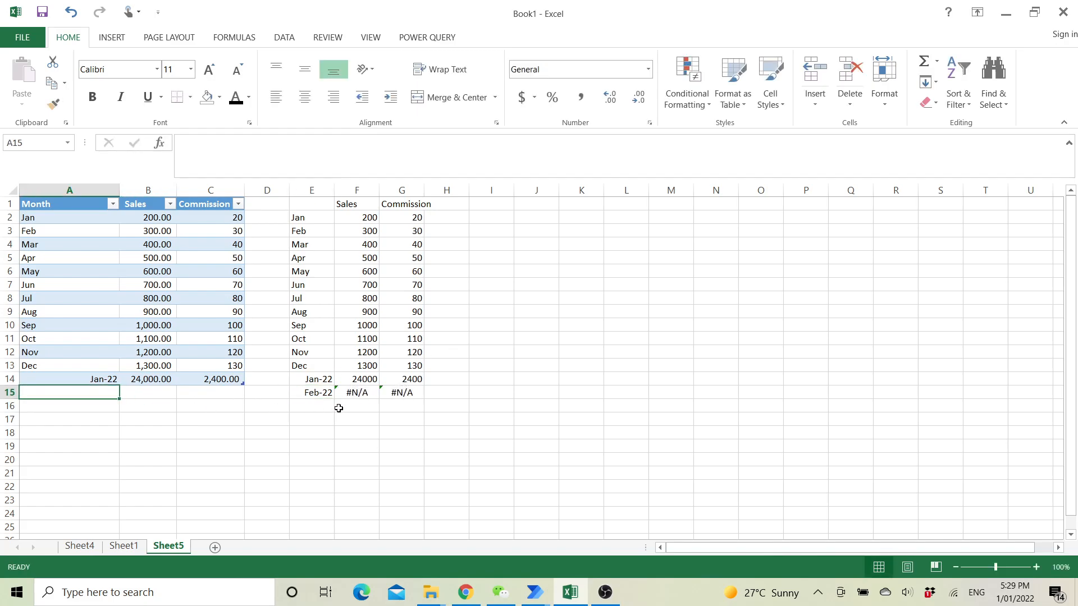
text(Feb)
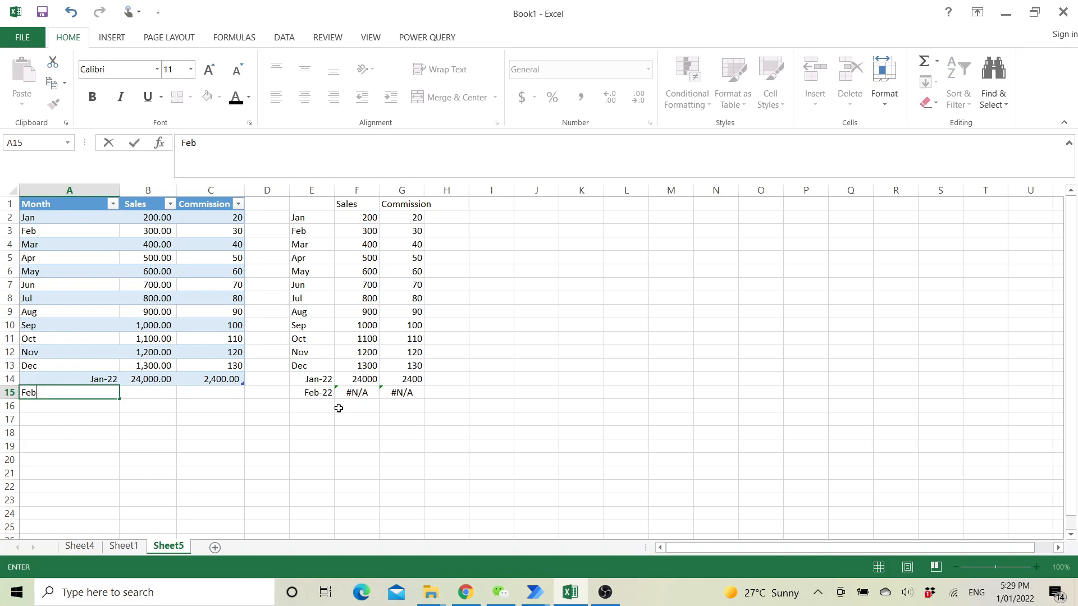
text(-22)
click(155, 392)
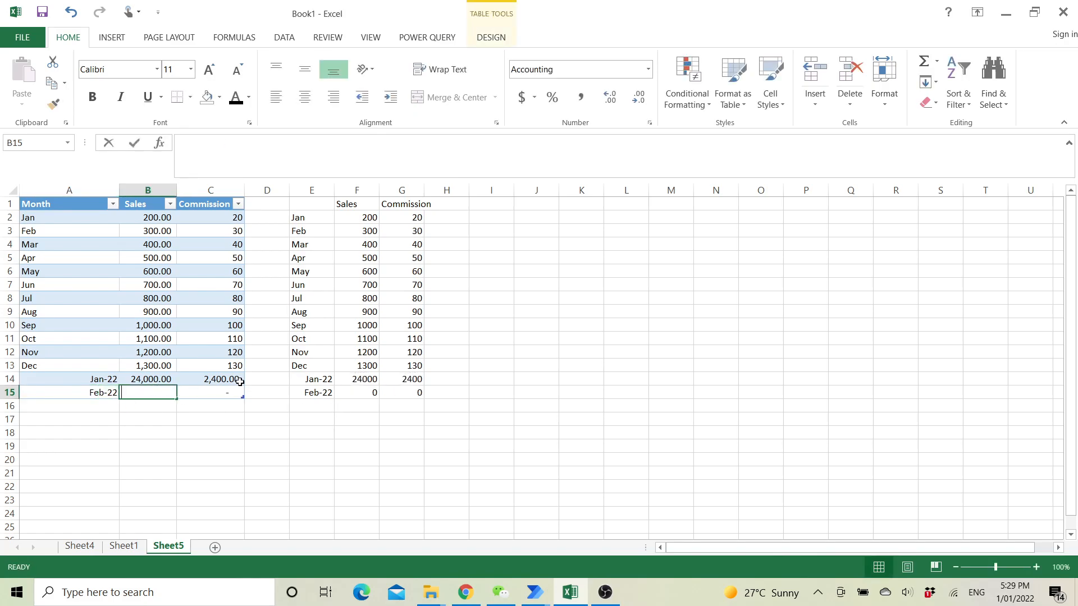
text(3000)
key(Tab)
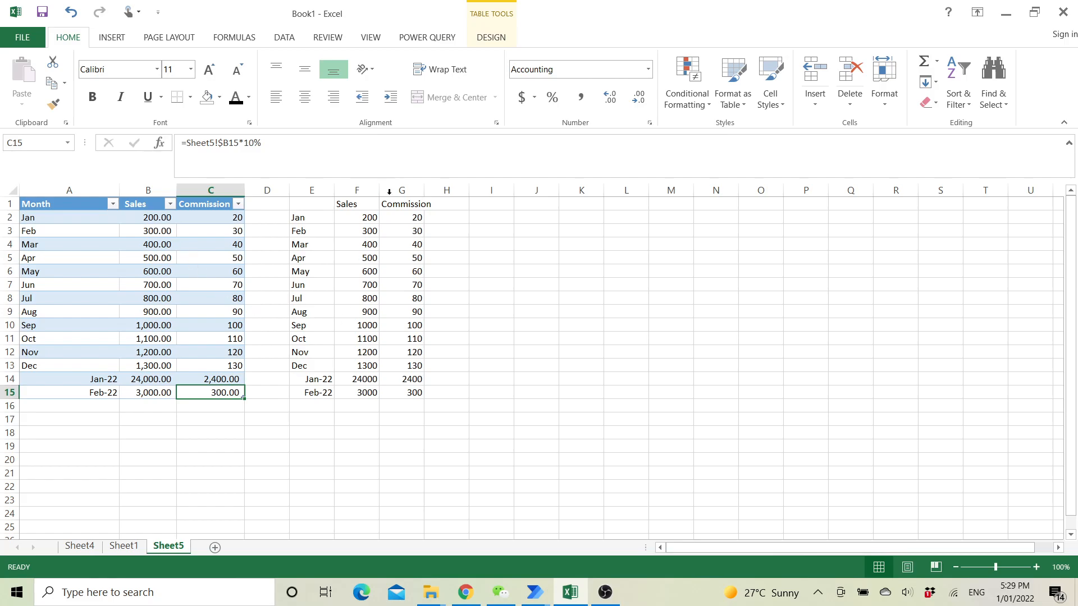
Step: Open the Name Manager and examine the range and scope that MonthData refers to
click(237, 42)
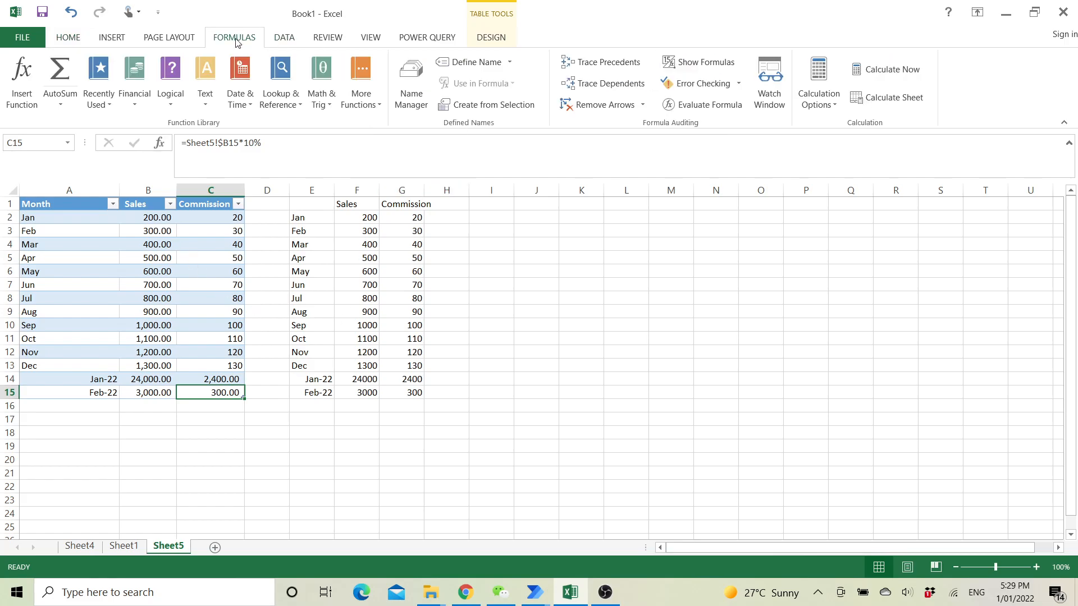
click(418, 105)
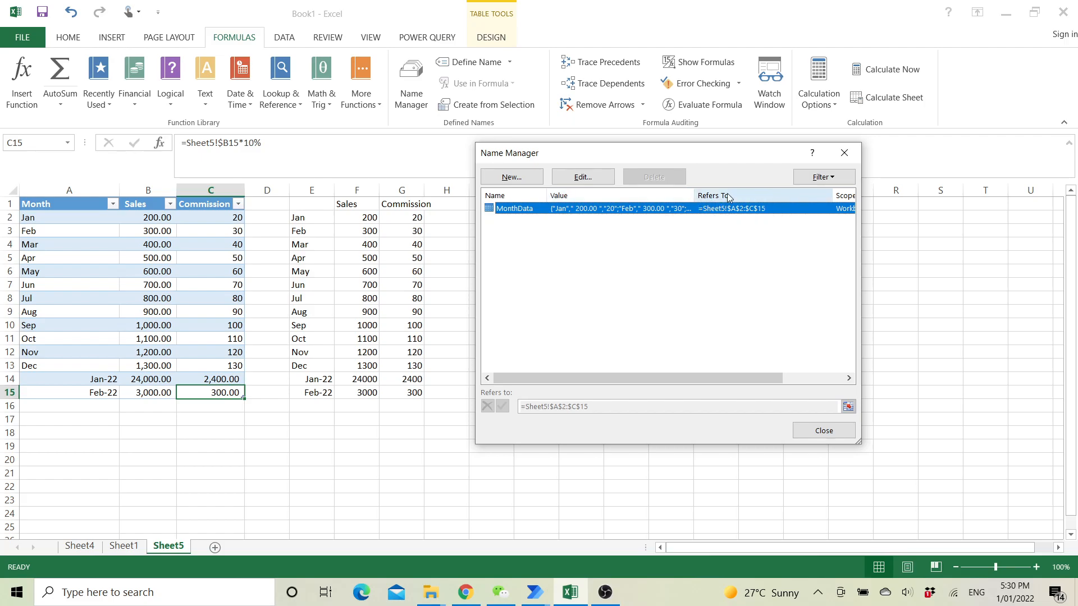
drag(760, 377, 841, 378)
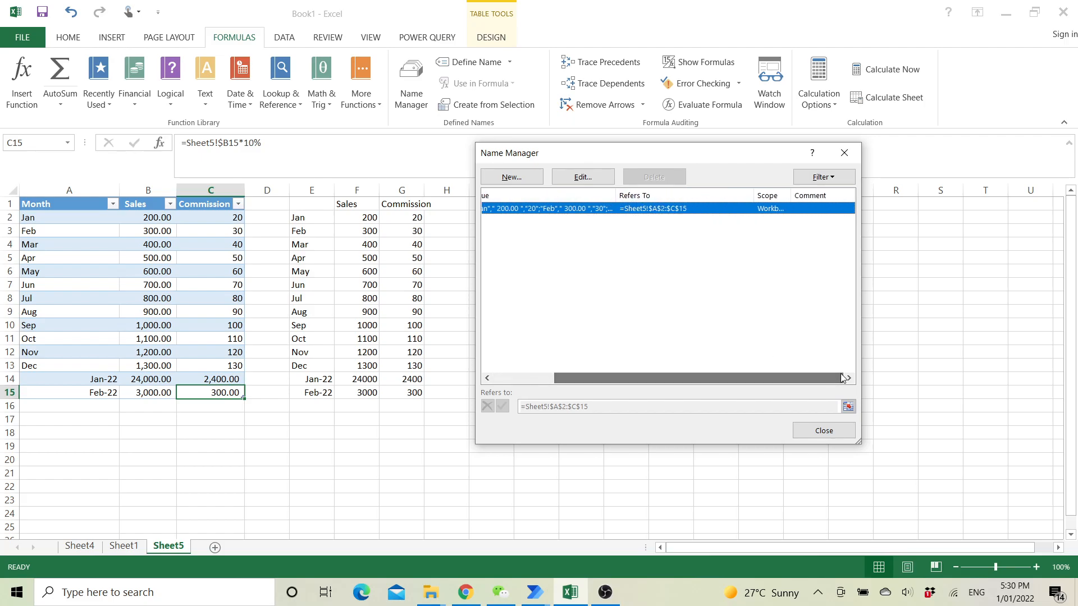
drag(754, 195, 782, 195)
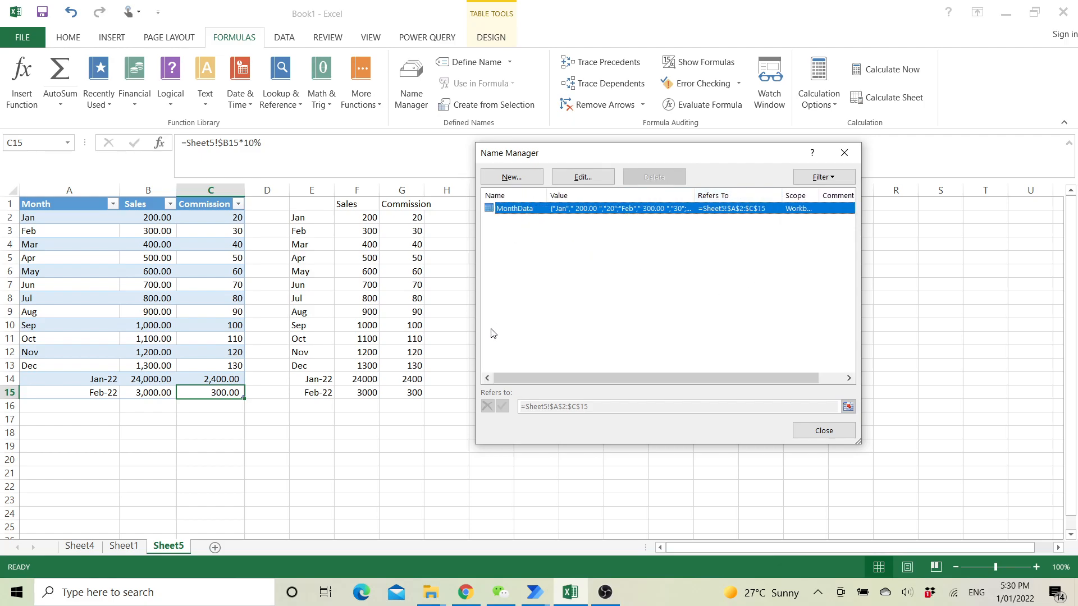